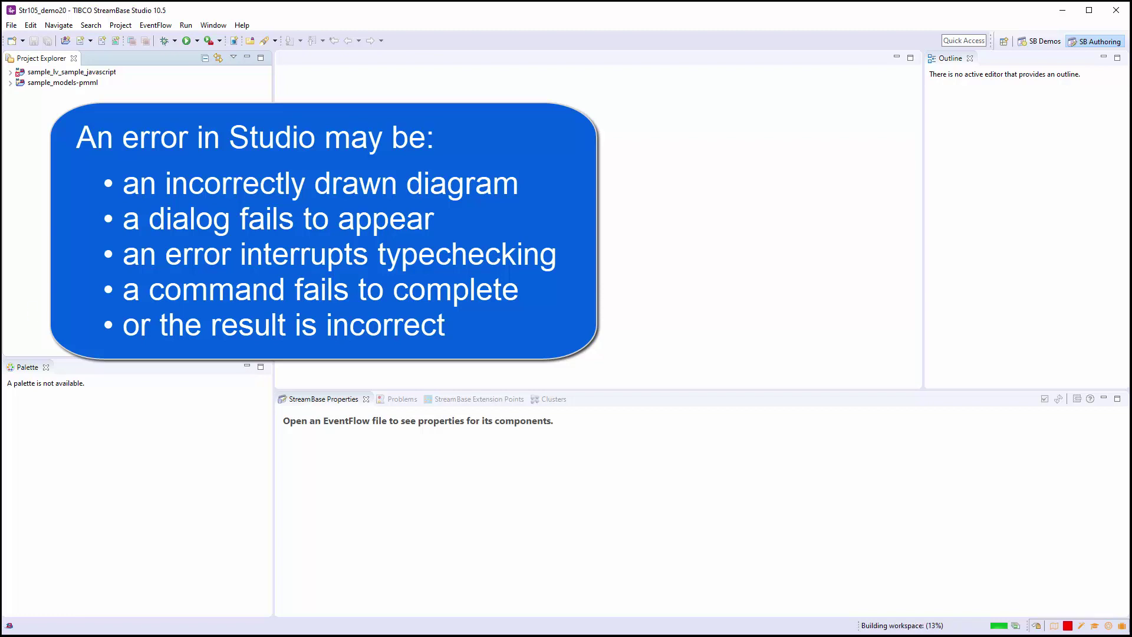
# - Show the Console view and open the StreamBase Support Console in it
pyautogui.click(213, 26)
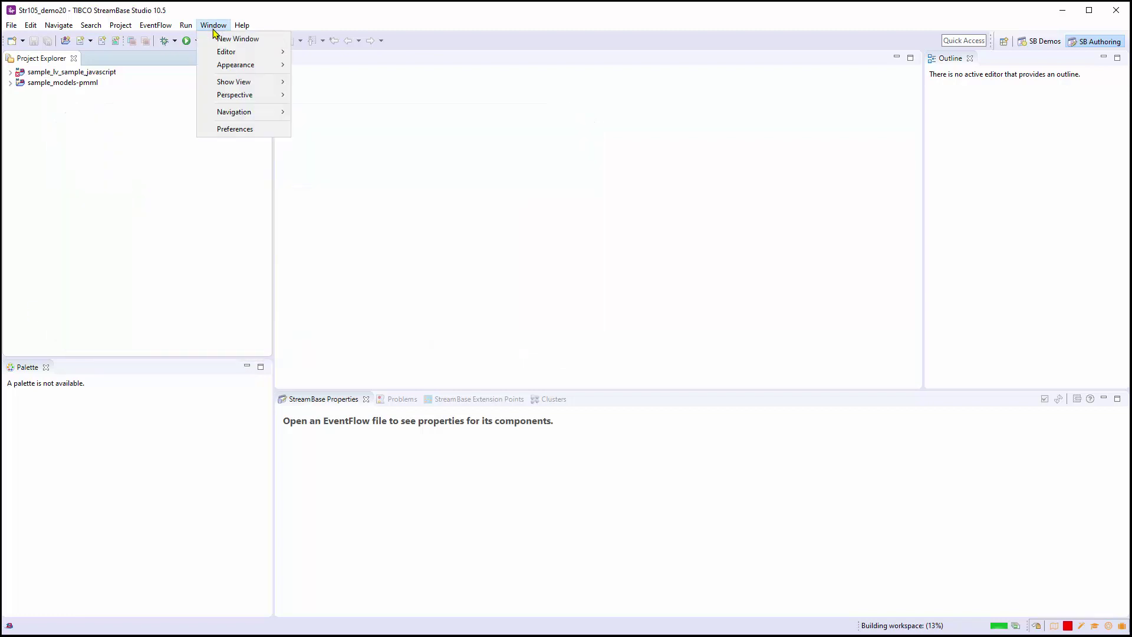
pyautogui.moveTo(226, 82)
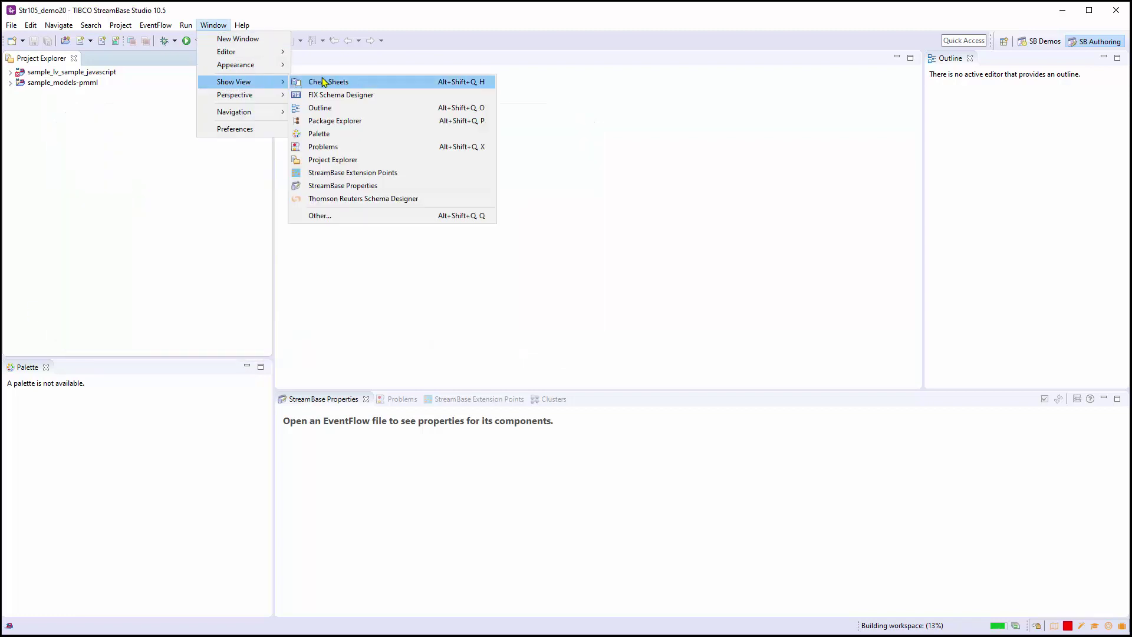
pyautogui.click(335, 217)
pyautogui.write('con')
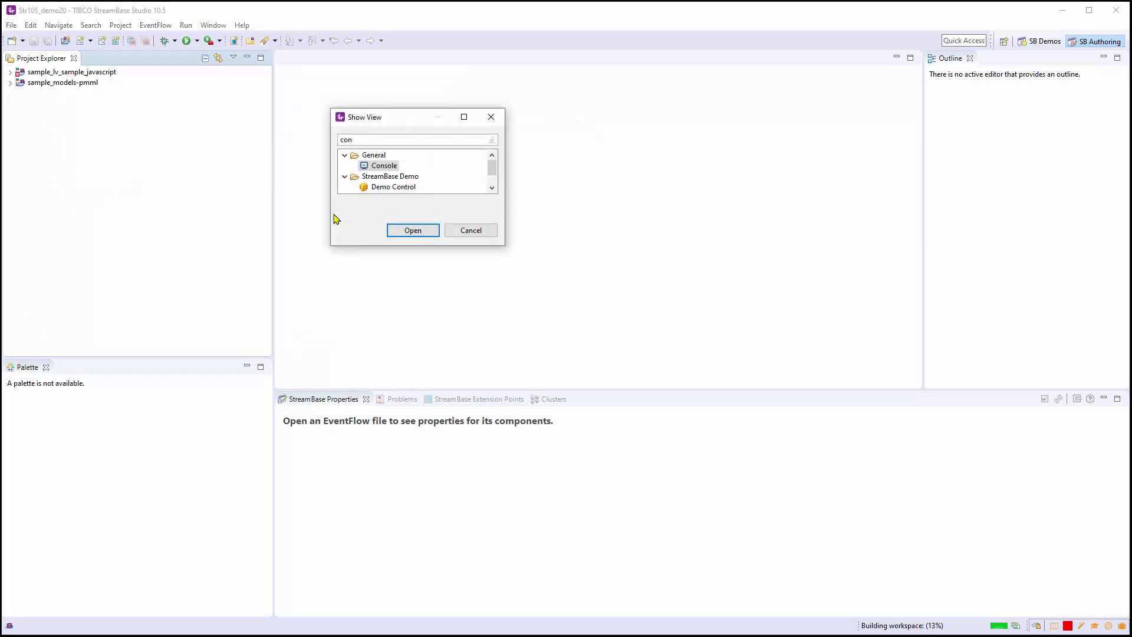
pyautogui.click(380, 165)
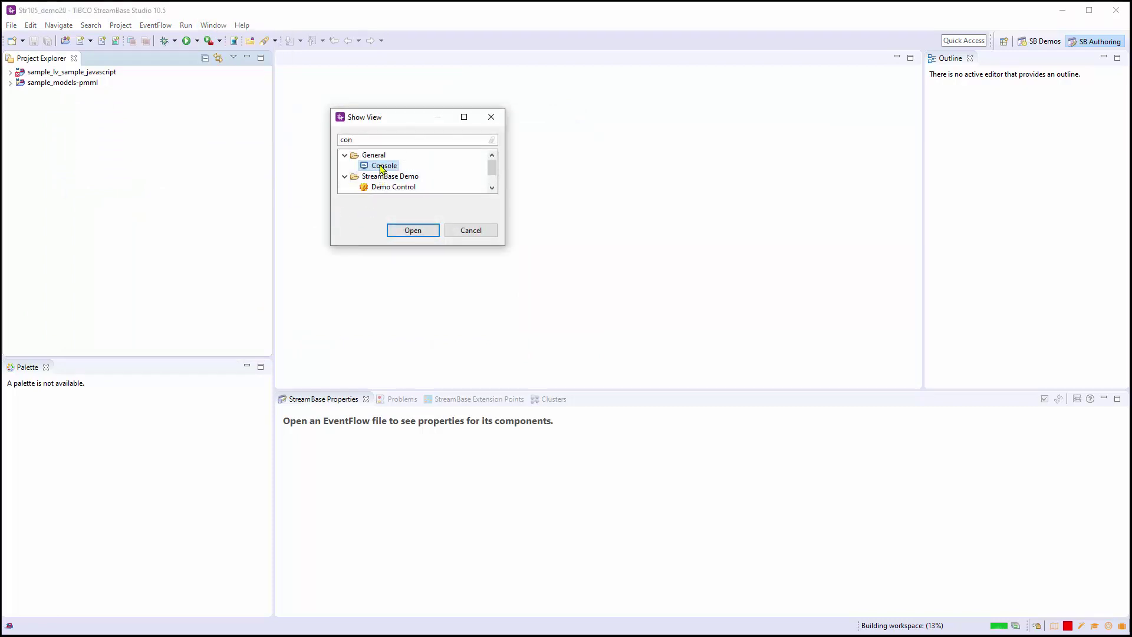
pyautogui.click(413, 230)
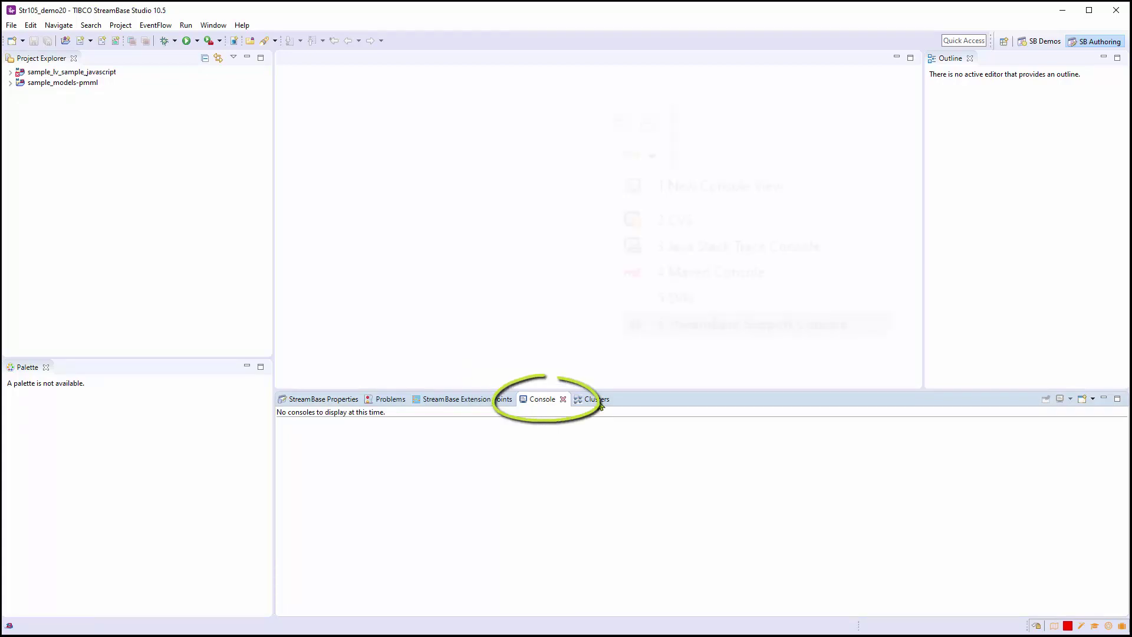
pyautogui.click(1086, 401)
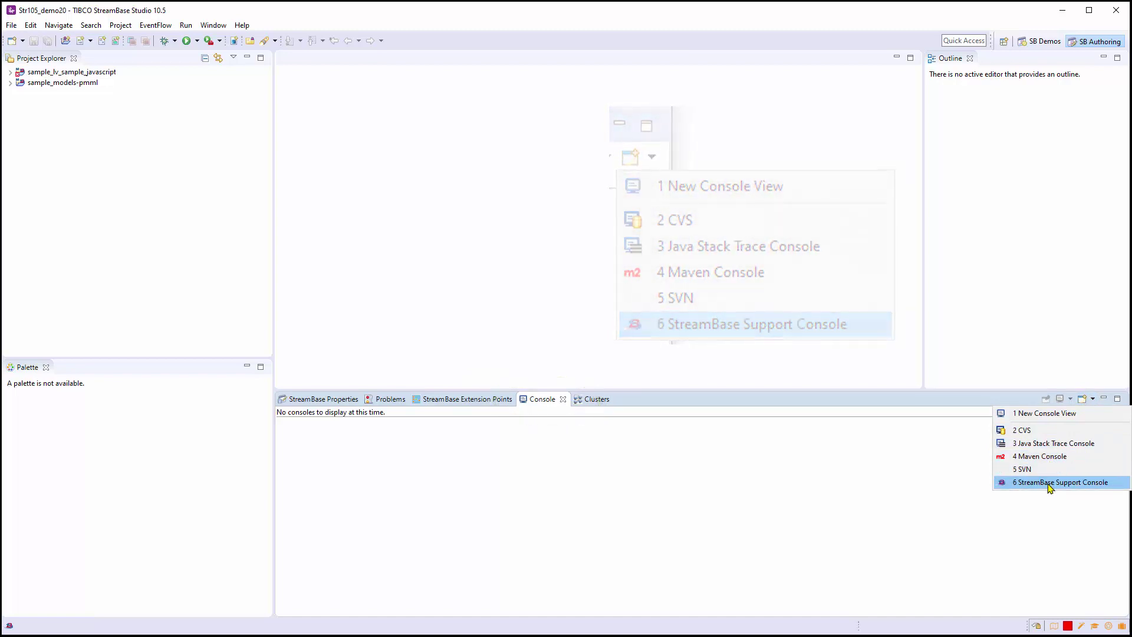
pyautogui.click(1050, 483)
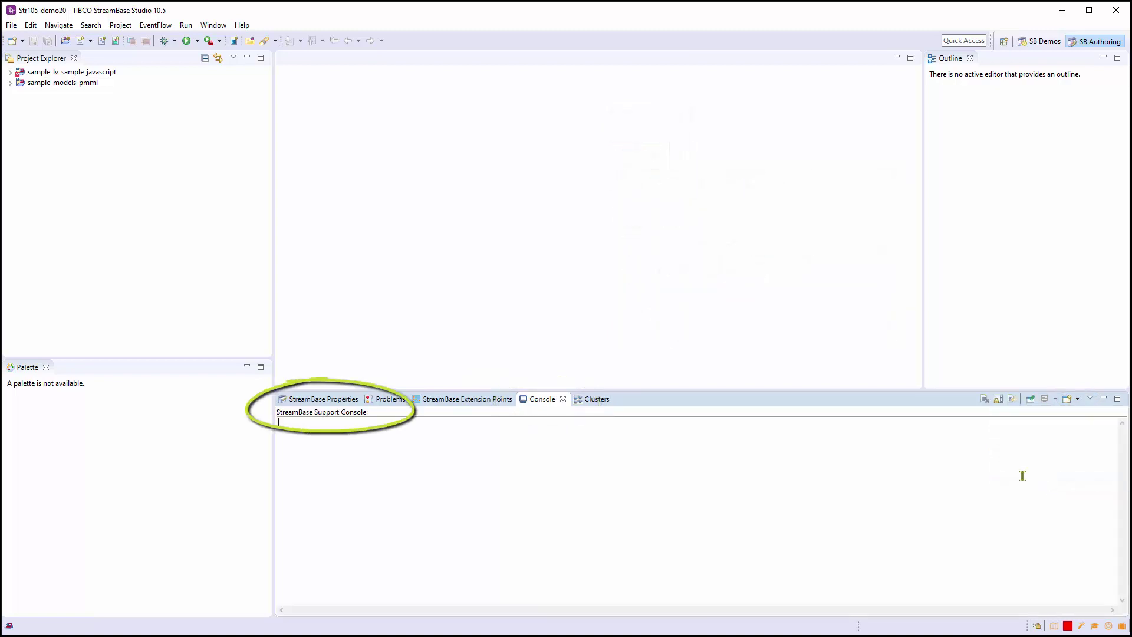
# - Open simple-test-class.sbapp from the com.example.adapter.pmml package of the sample_models-pmml project
pyautogui.click(11, 82)
pyautogui.click(20, 93)
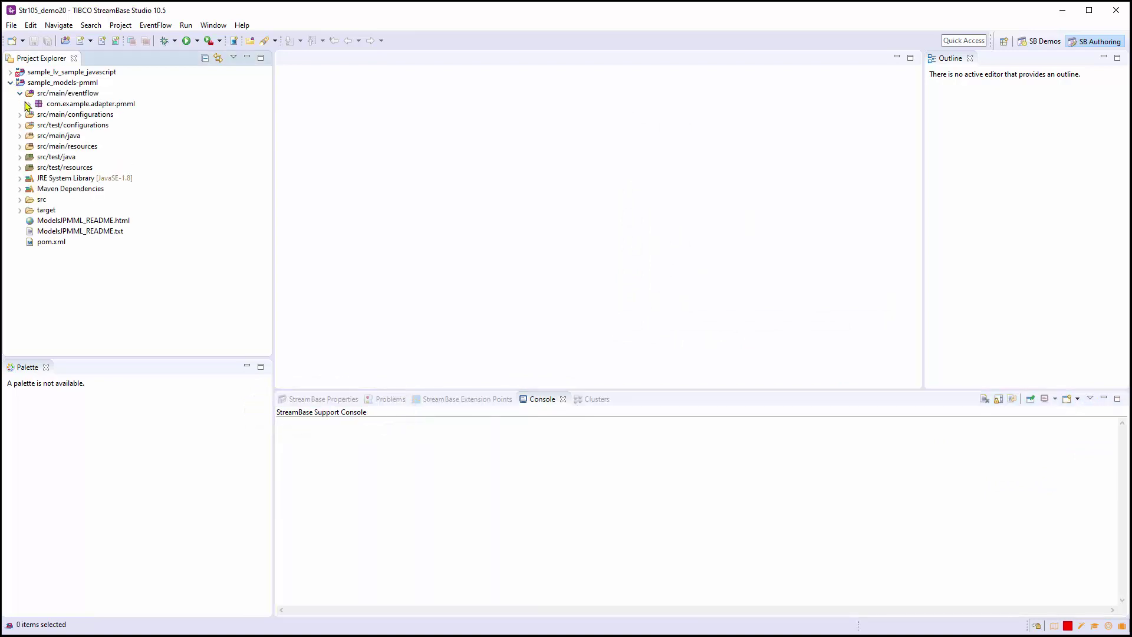
pyautogui.click(29, 103)
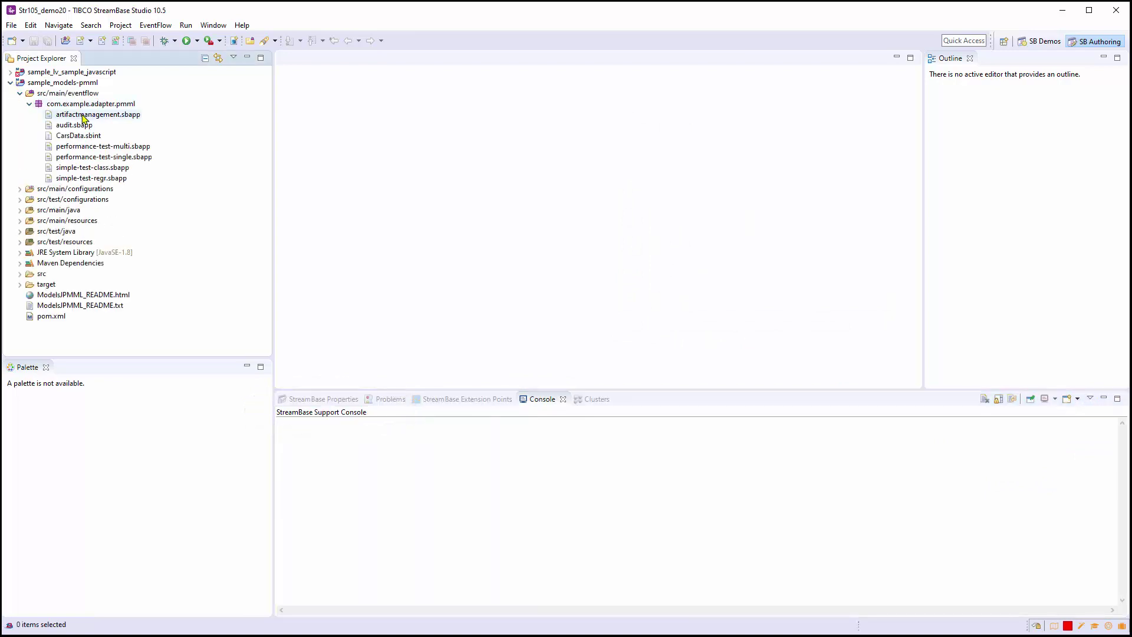
pyautogui.doubleClick(92, 168)
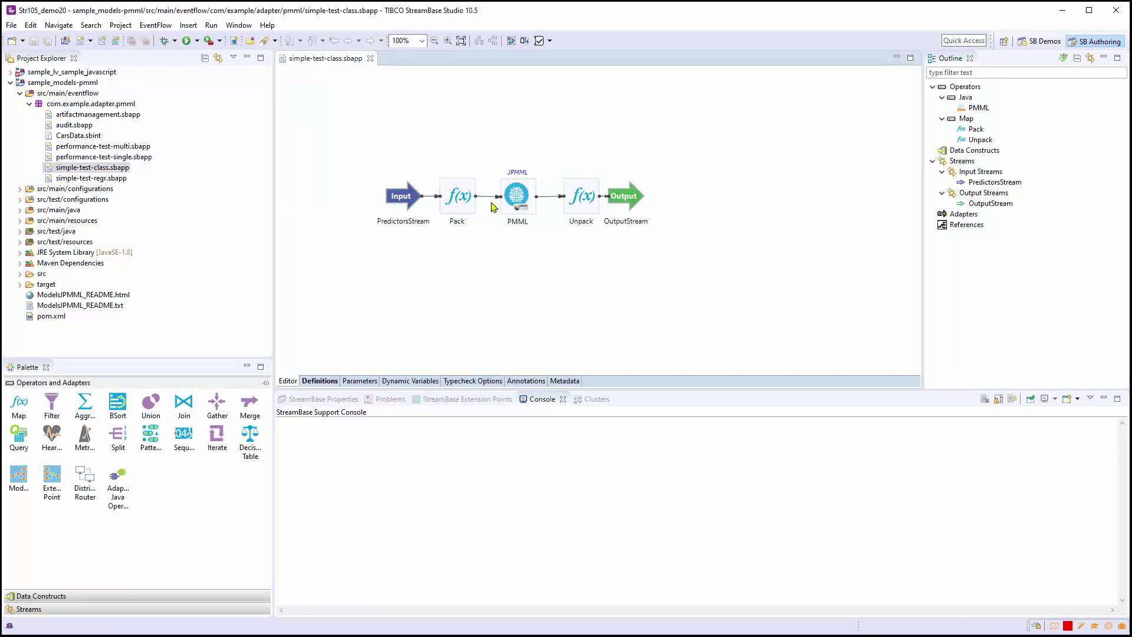
# - Switch the selection on the EventFlow canvas from the PMML operator to Unpack and back to PMML
pyautogui.click(517, 197)
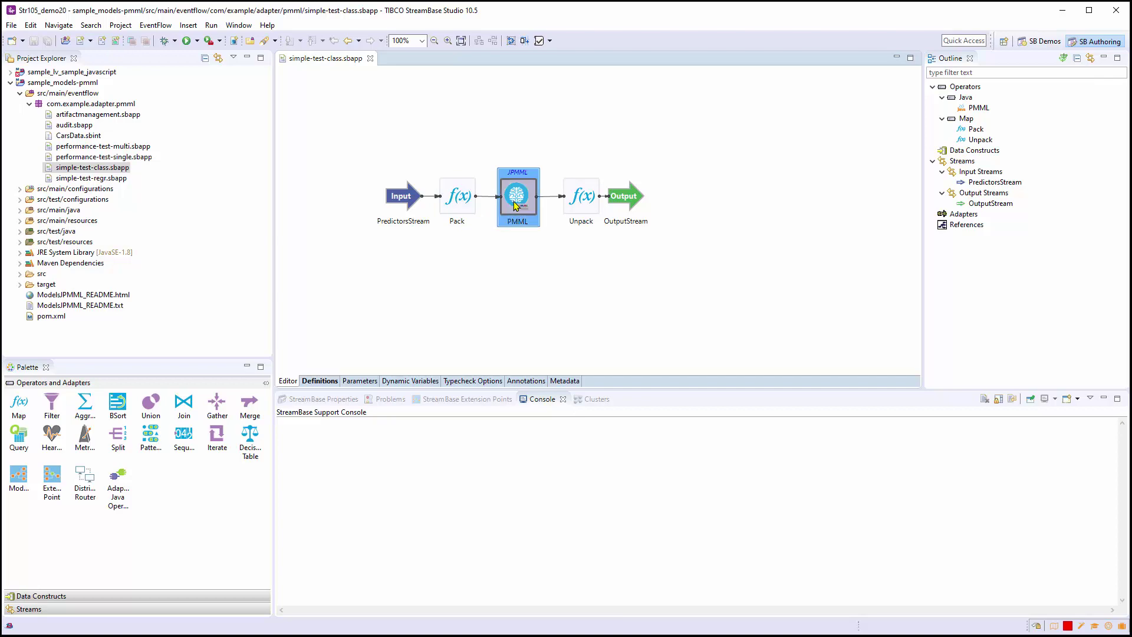
pyautogui.click(577, 201)
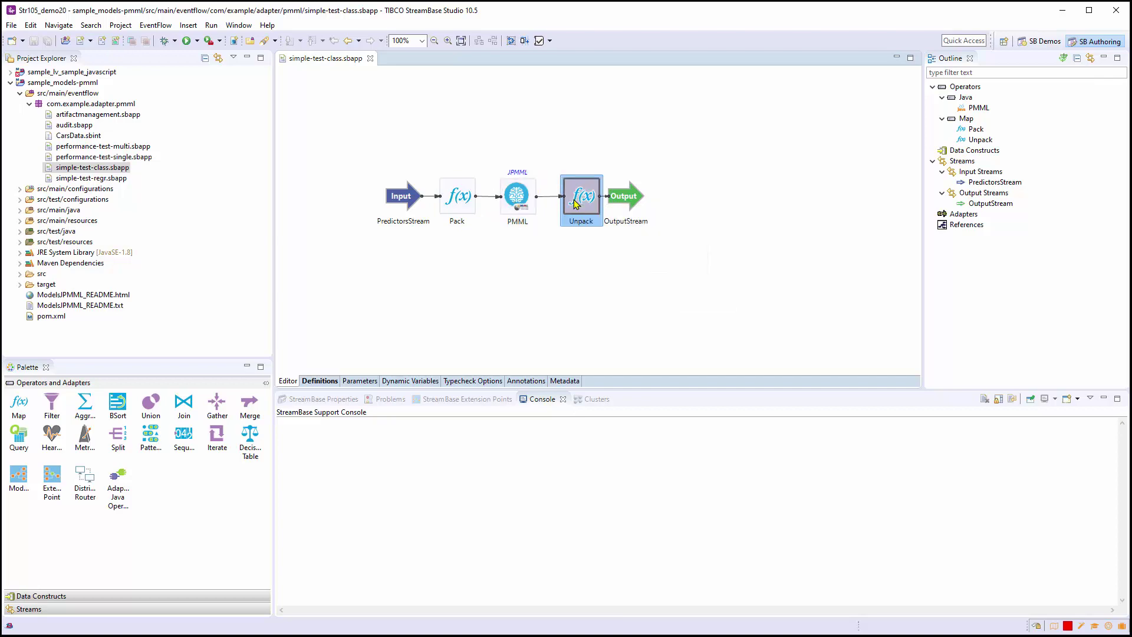
pyautogui.click(513, 200)
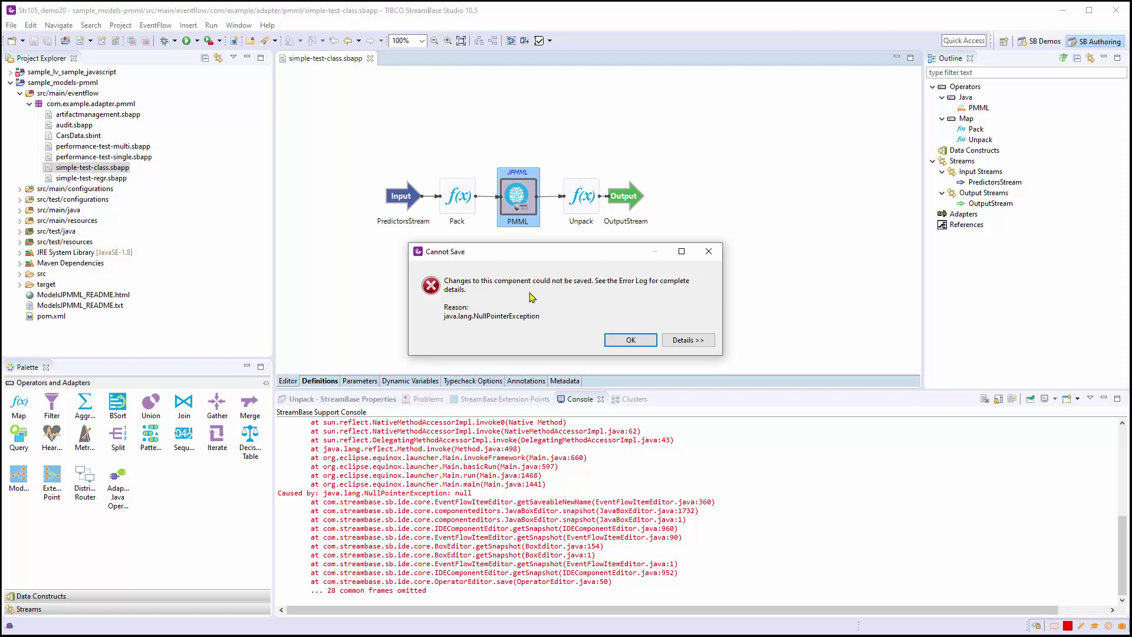
# - Review the save error's details, dismiss the error, and examine the NullPointerException trace in the support console
pyautogui.click(687, 341)
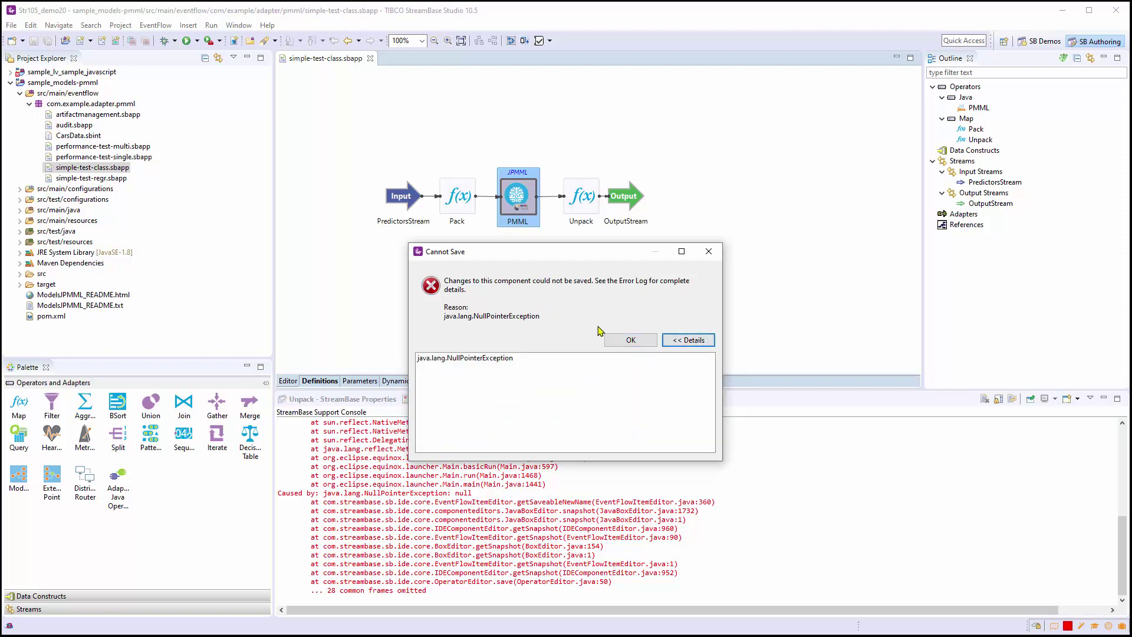
pyautogui.click(629, 341)
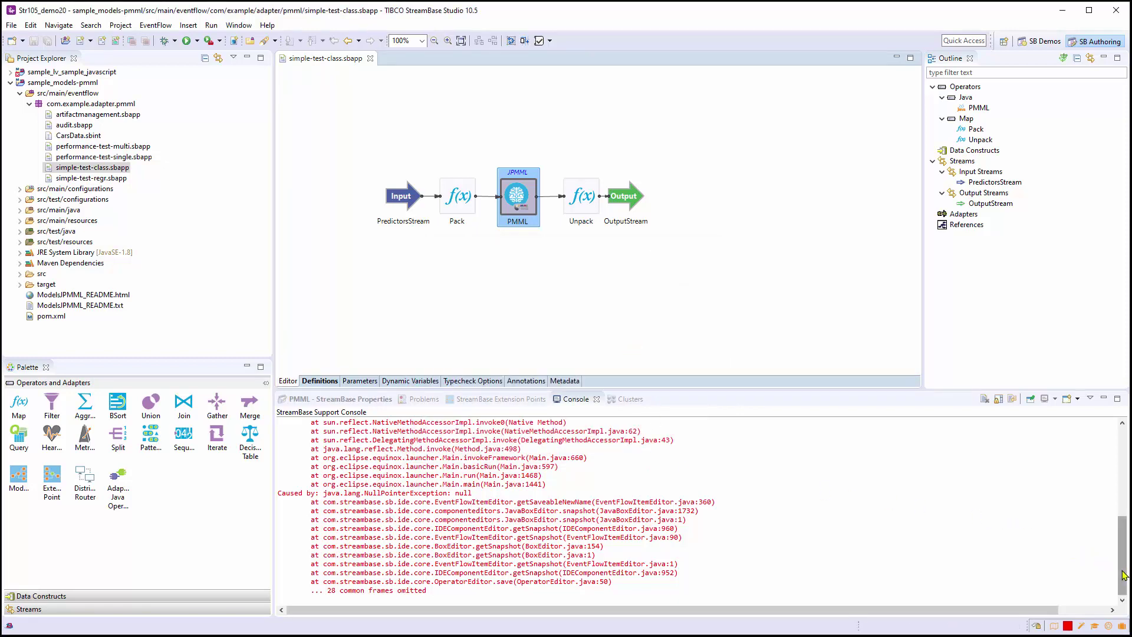
pyautogui.moveTo(1123, 575); pyautogui.dragTo(1125, 484)
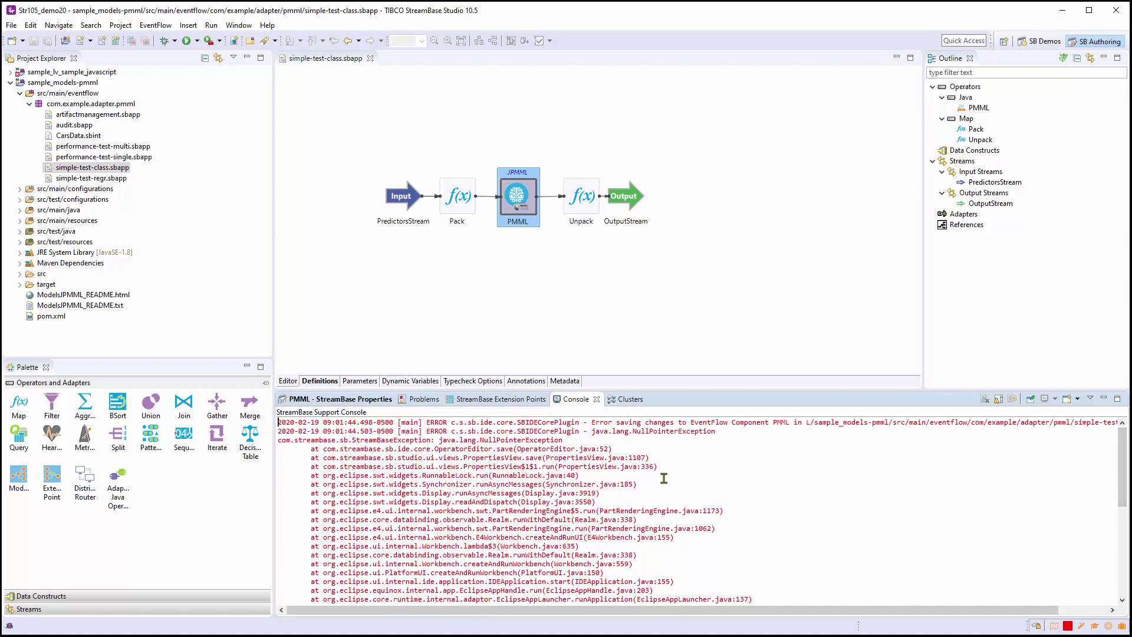
pyautogui.doubleClick(538, 439)
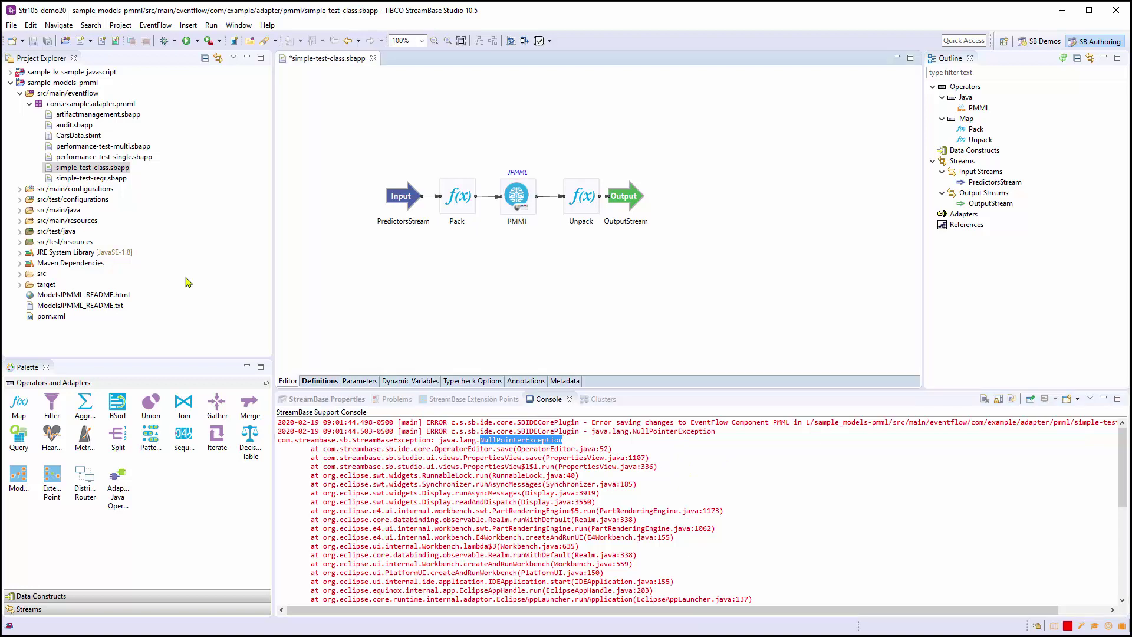
# - Close simple-test-class.sbapp without saving and collapse the sample_models-pmml project
pyautogui.click(372, 58)
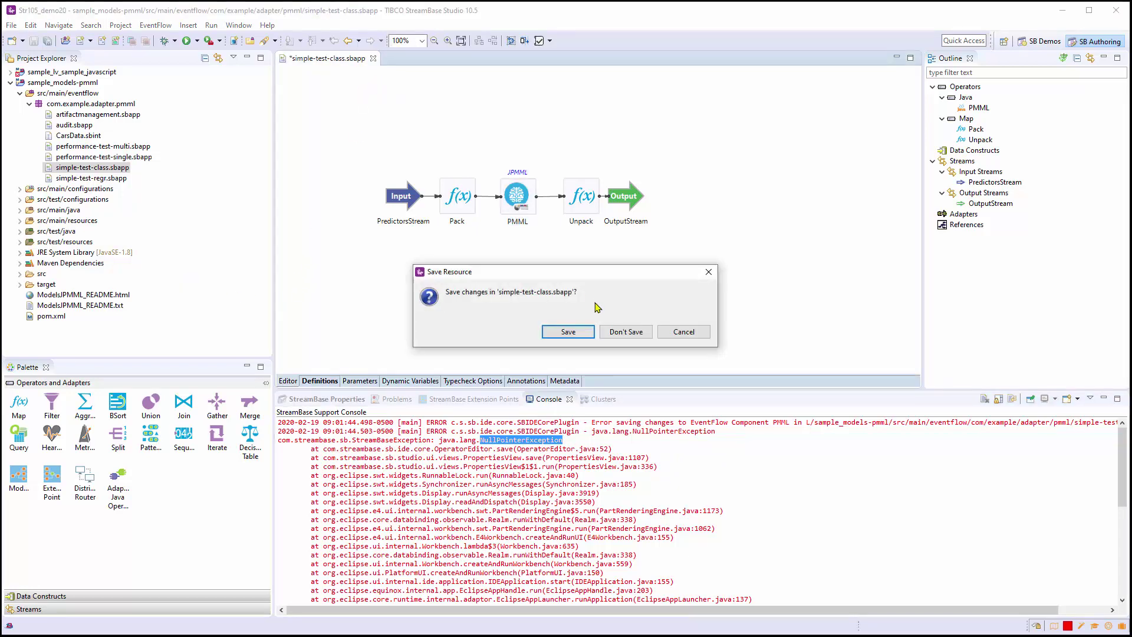
pyautogui.click(623, 333)
pyautogui.click(10, 83)
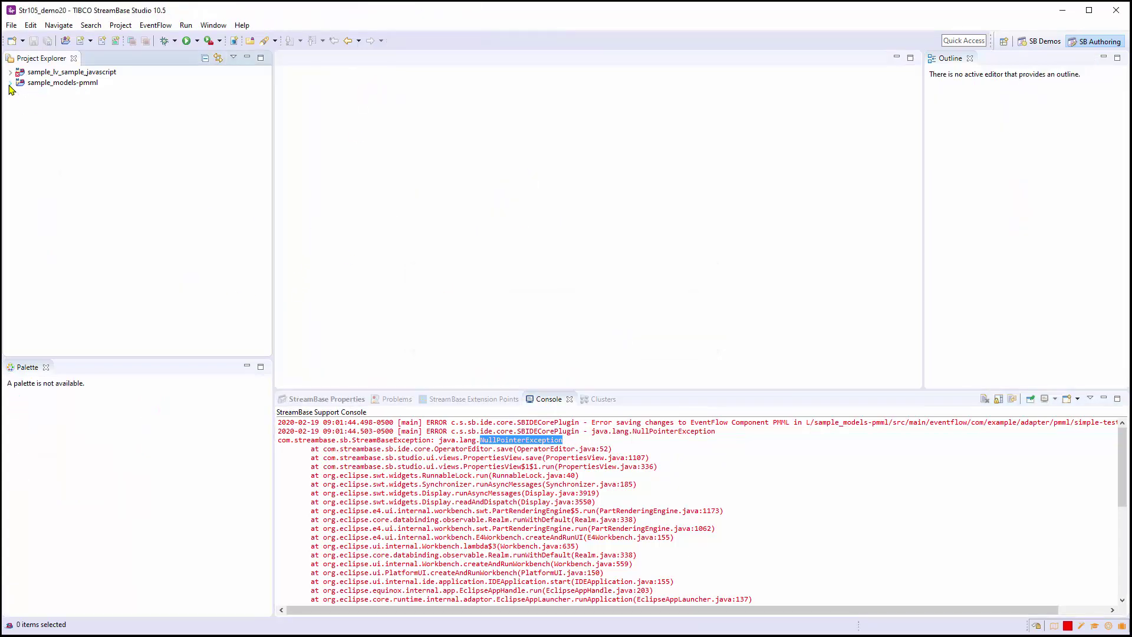
# - Clear the support console and set the StreamBase logging level to DEBUG
pyautogui.click(984, 400)
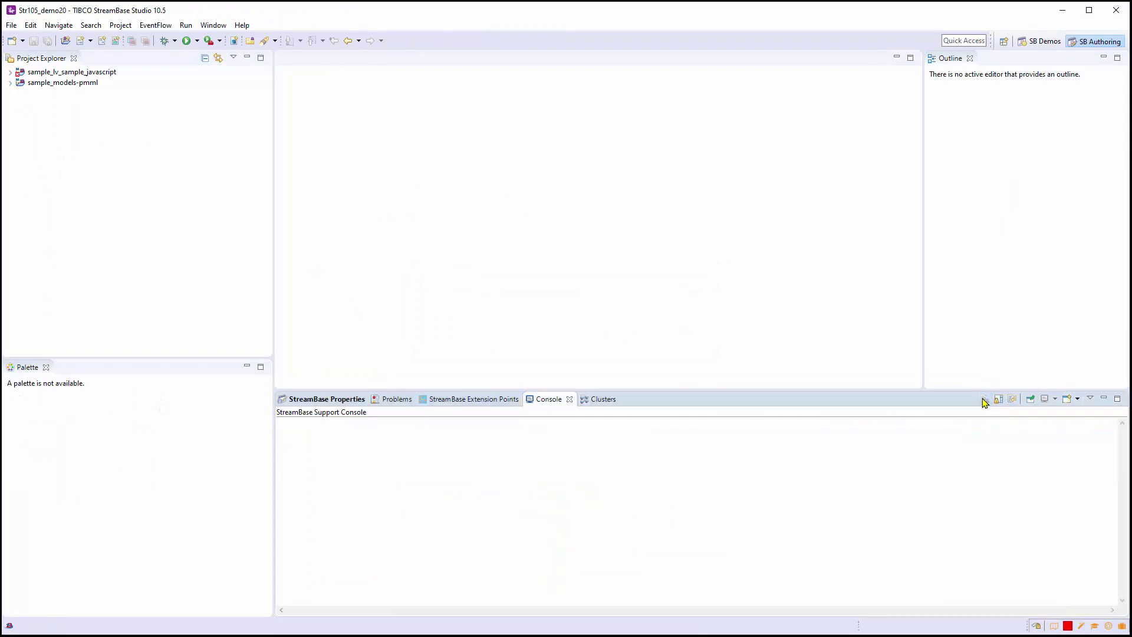
pyautogui.click(1091, 400)
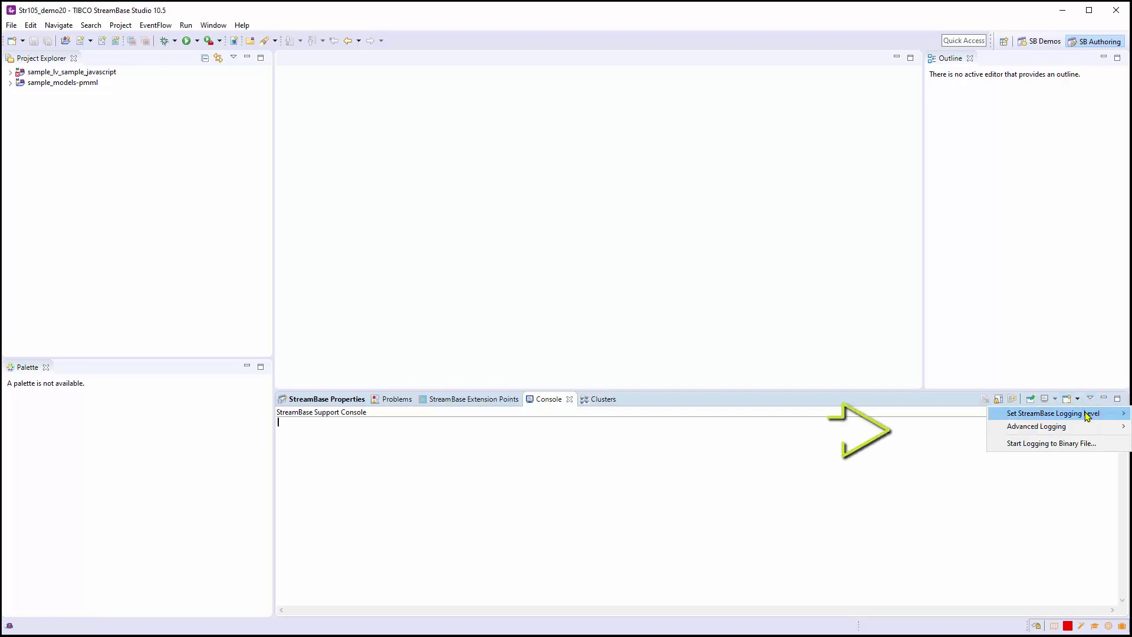
pyautogui.moveTo(1103, 413)
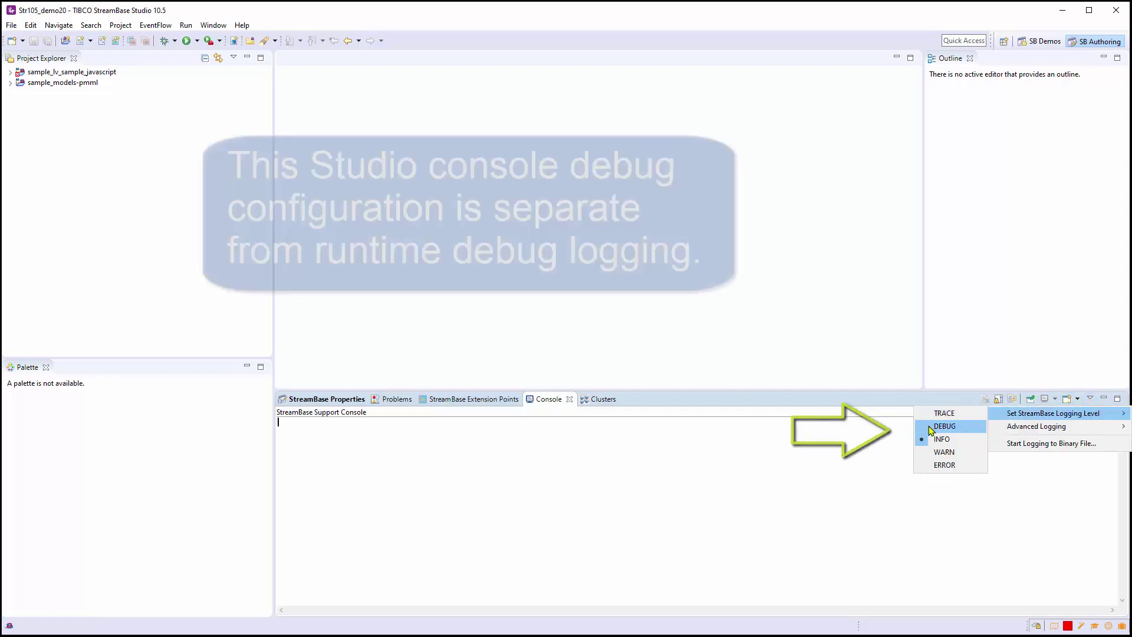
pyautogui.click(931, 425)
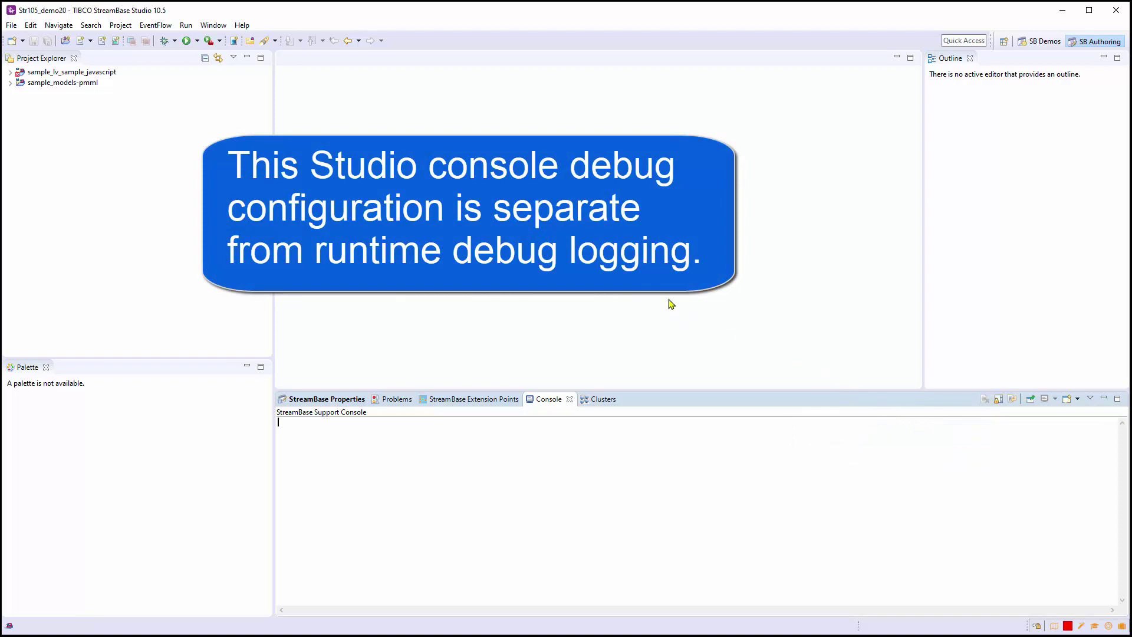
# - Open application.sbapp from the itemssalesdatasource package under src/main/eventflow in the sample_lv_sample_javascript project
pyautogui.click(11, 71)
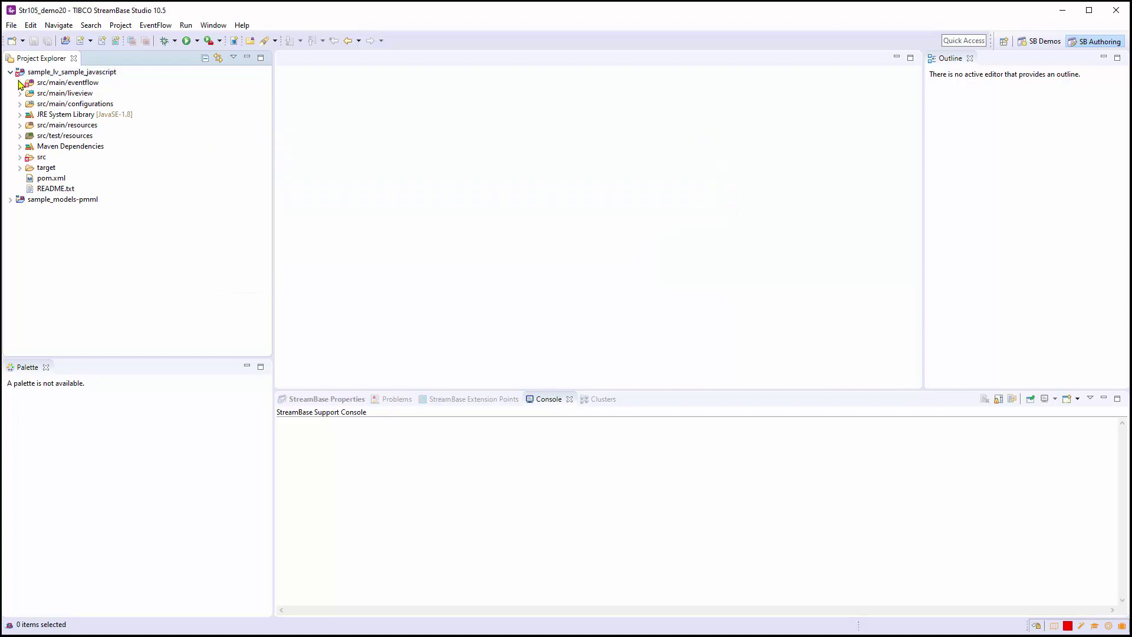
pyautogui.click(20, 83)
pyautogui.click(29, 94)
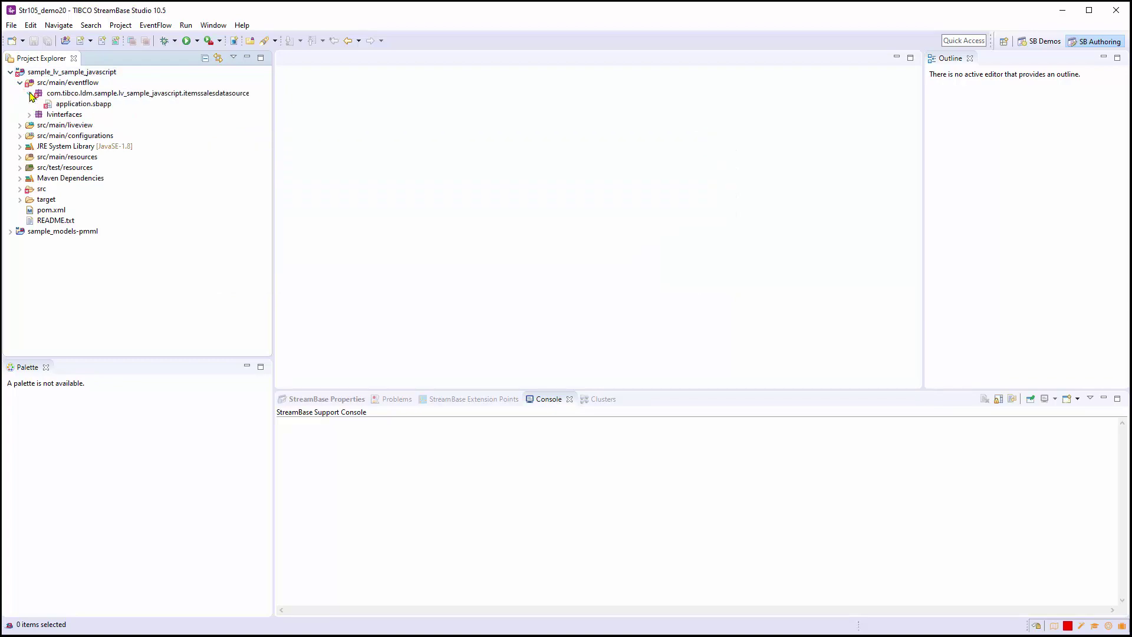
pyautogui.doubleClick(70, 104)
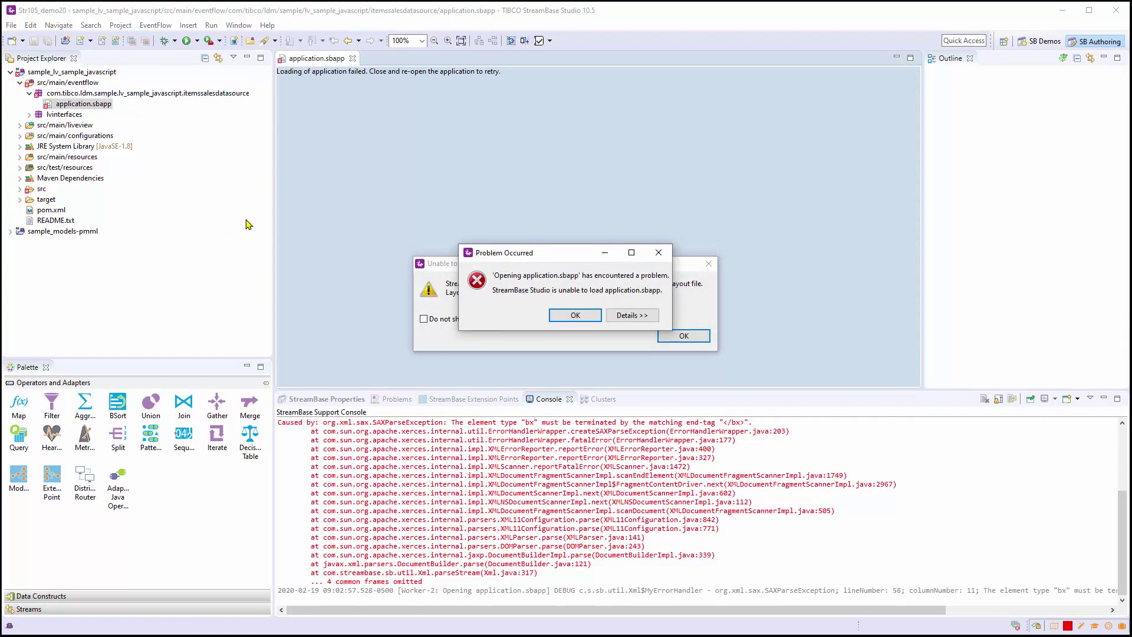
# - Review the application.sbapp loading problem in the error details and the support console log, dismissing both message dialogs
pyautogui.click(632, 316)
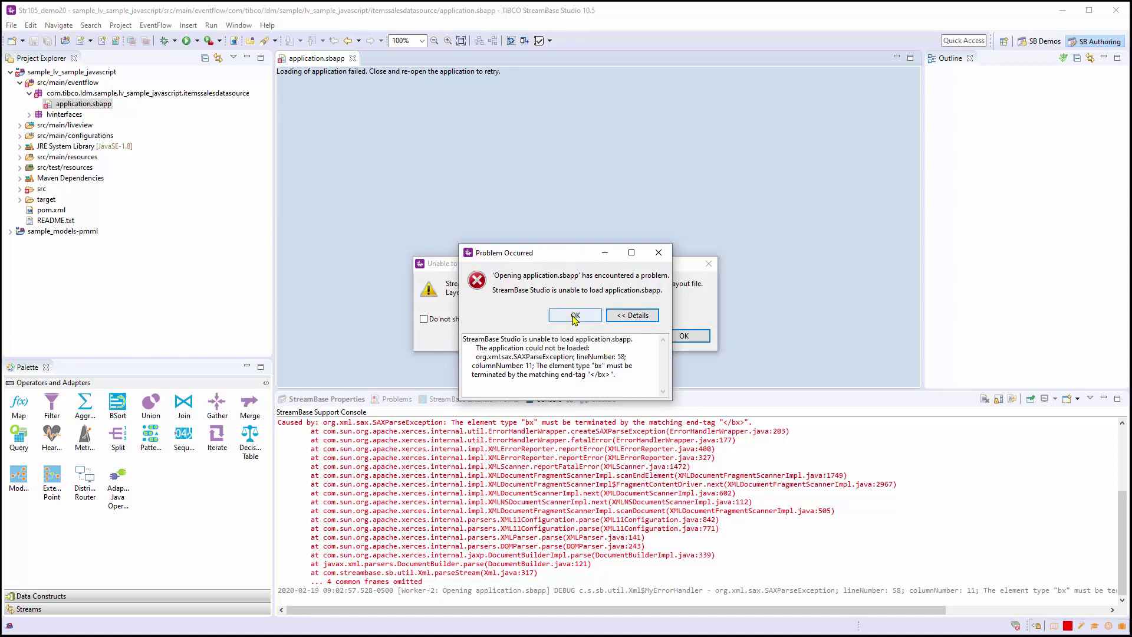
pyautogui.click(575, 316)
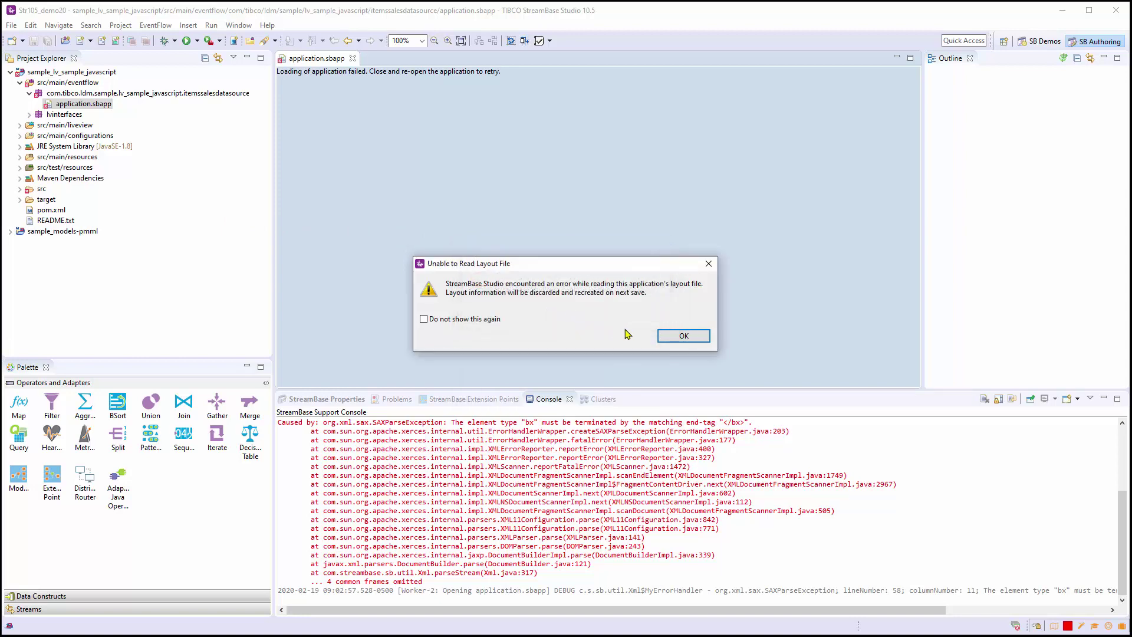
pyautogui.click(684, 337)
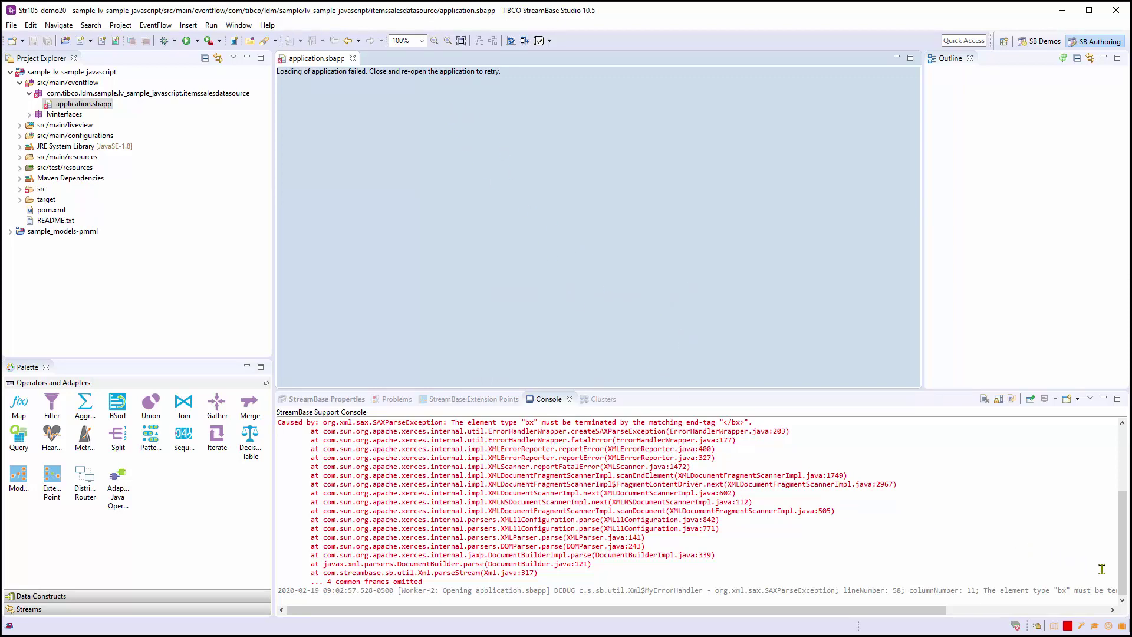
pyautogui.moveTo(1125, 581); pyautogui.dragTo(1129, 516)
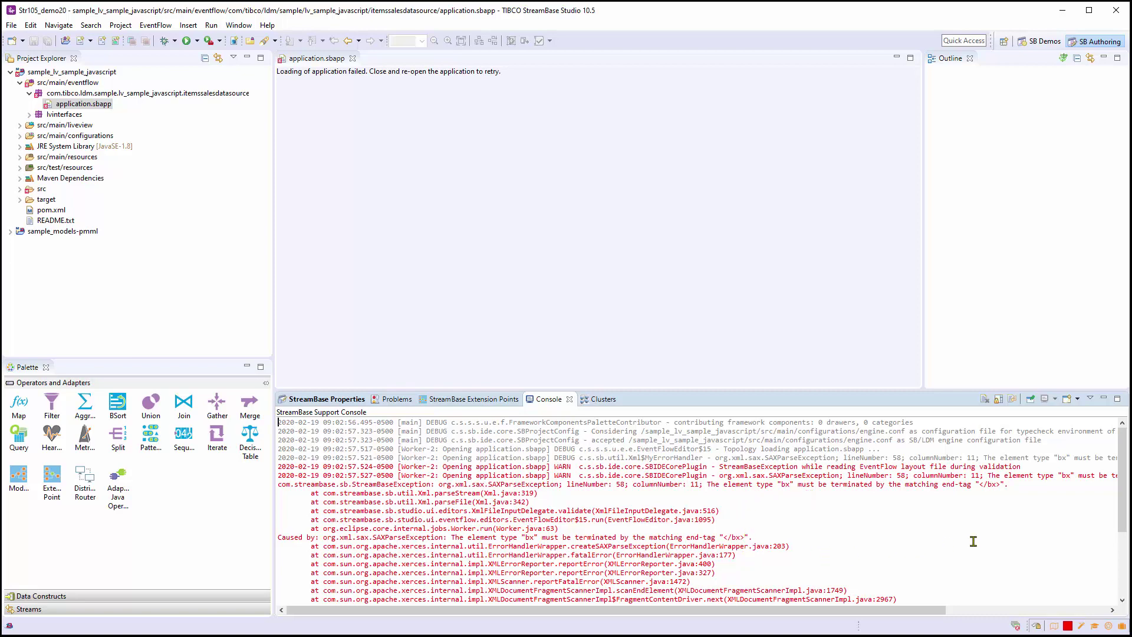
pyautogui.moveTo(1123, 513); pyautogui.dragTo(1123, 585)
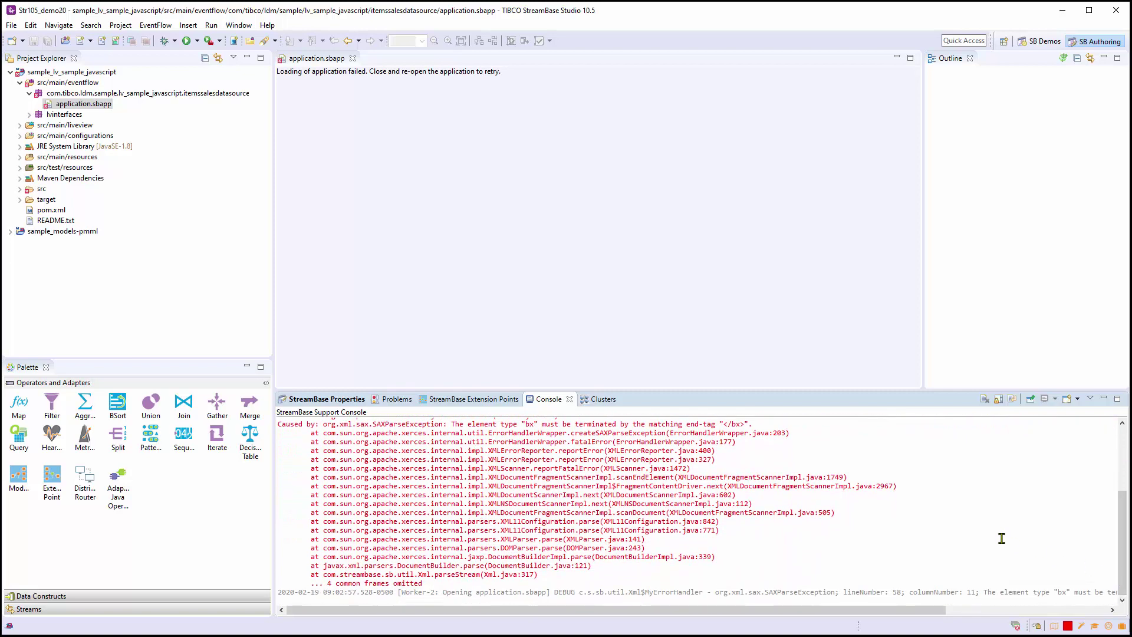
# - Clear the support console and start logging to the binary file serializedStudioLogData.bin in C:\tmp\test
pyautogui.click(985, 399)
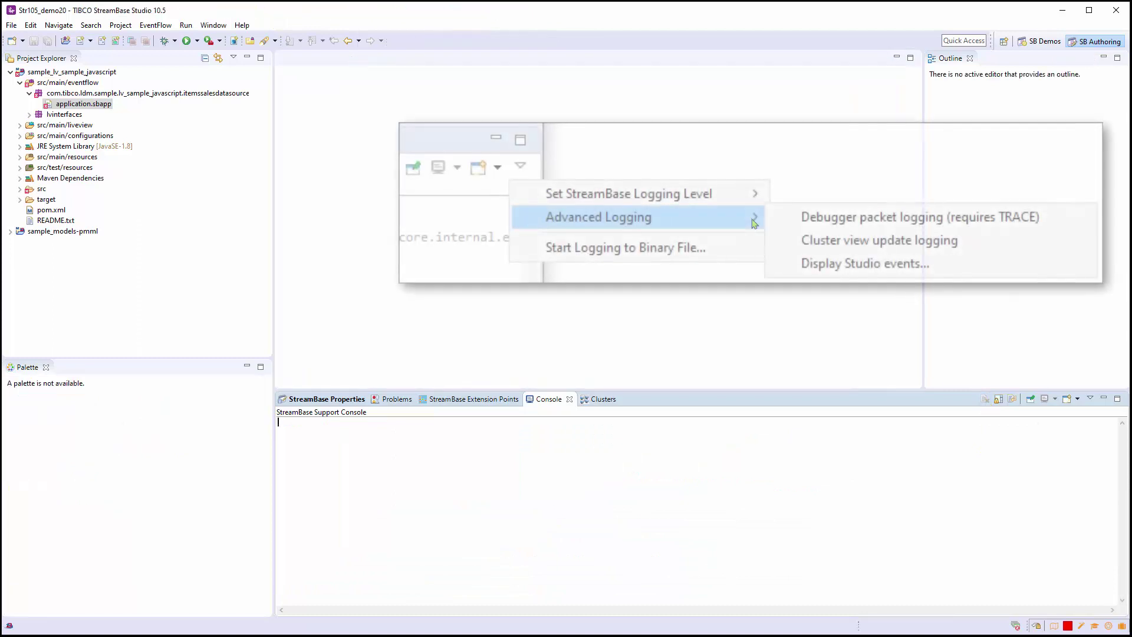
pyautogui.click(1090, 400)
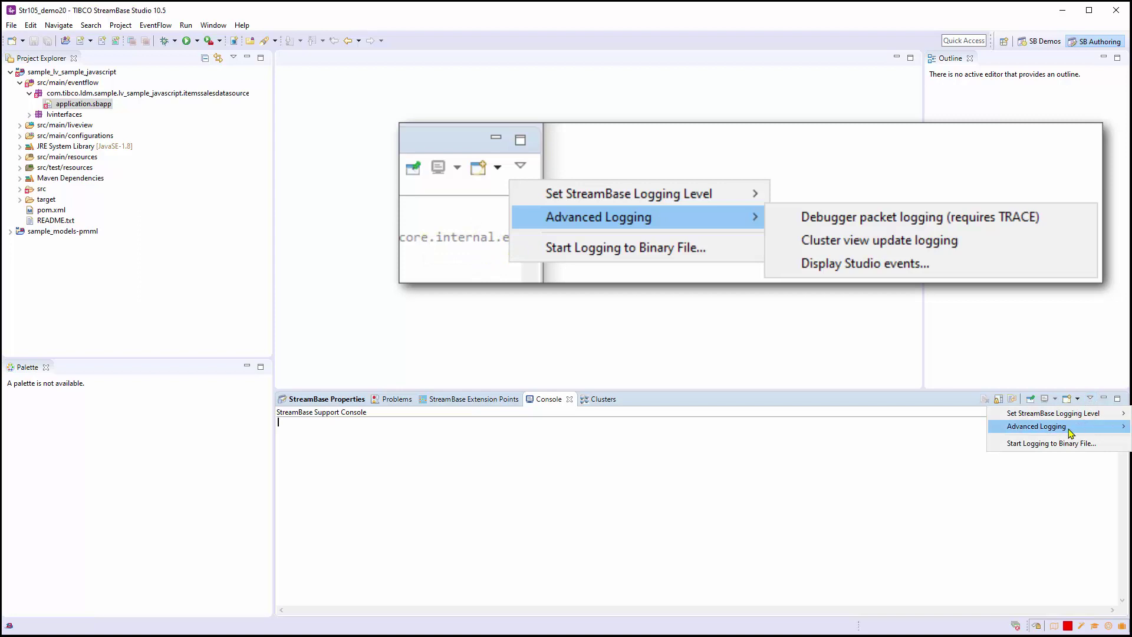
pyautogui.click(1054, 445)
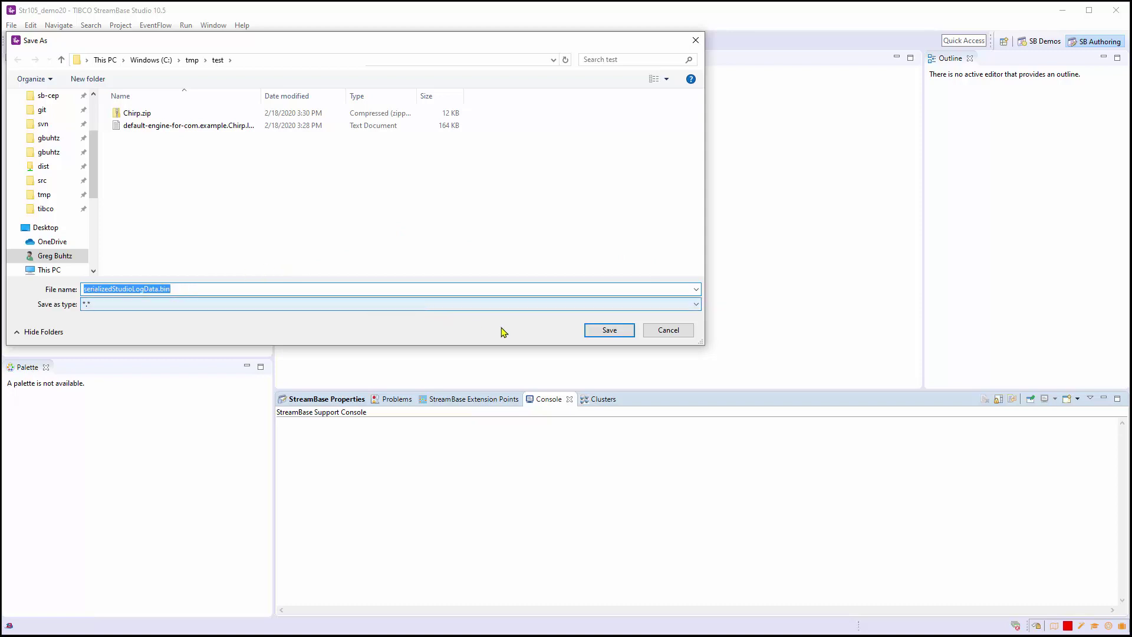
pyautogui.click(610, 331)
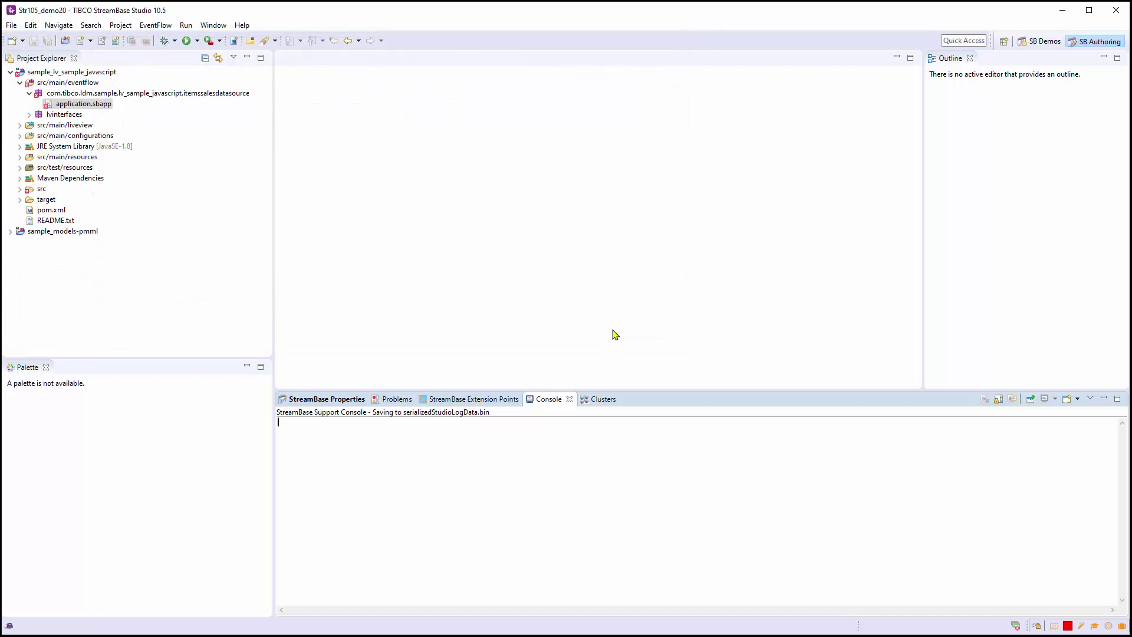
# - Open application.sbapp from the itemssalesdatasource package again to log its loading errors, and dismiss both message dialogs
pyautogui.doubleClick(83, 104)
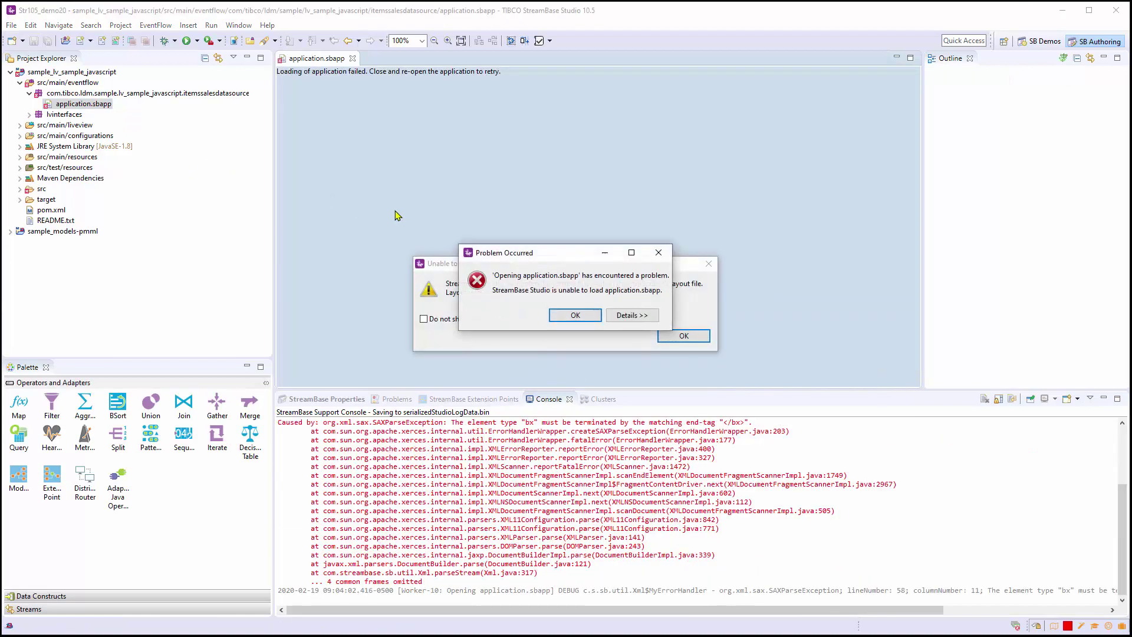
pyautogui.click(577, 316)
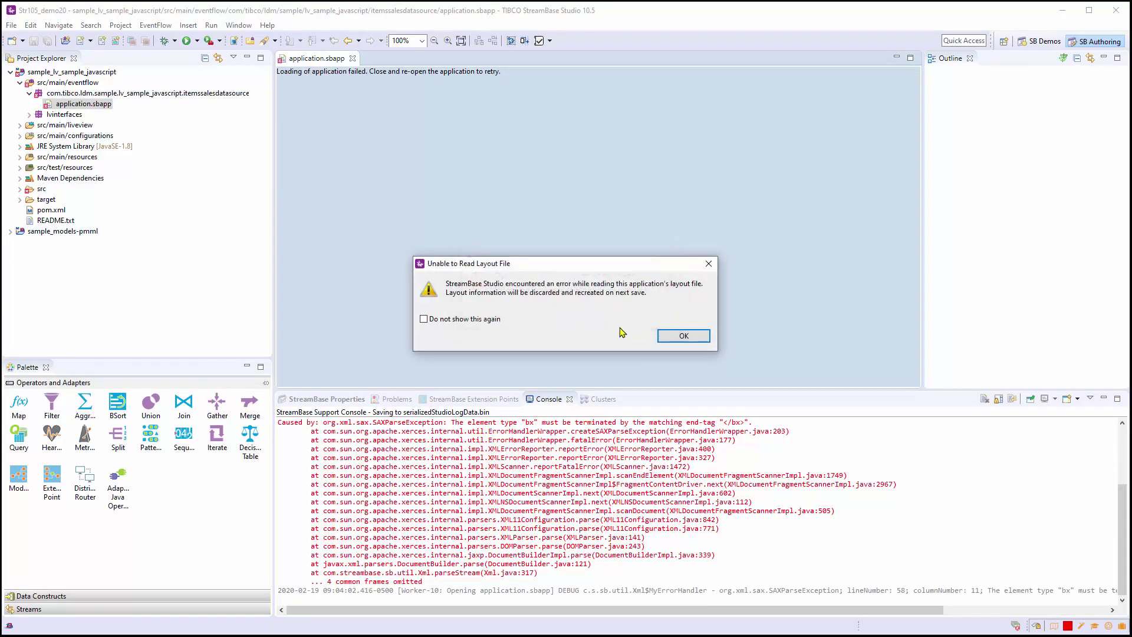
pyautogui.click(683, 337)
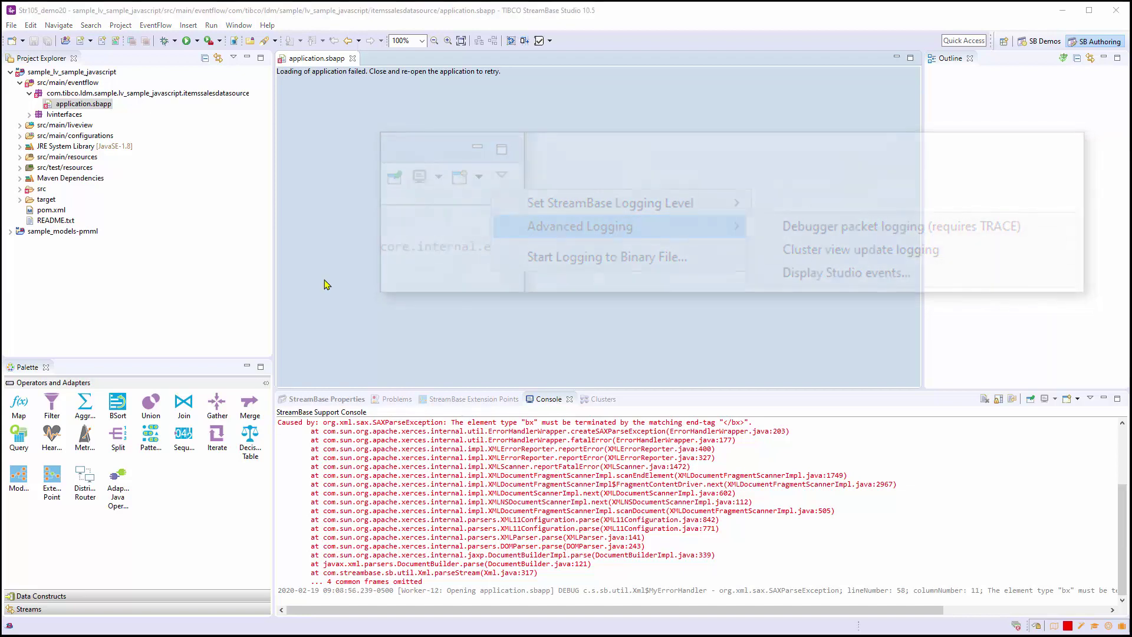
# - Start the StreamBase Support Wizard and fill in the reporter's name and e-mail address
pyautogui.click(238, 26)
pyautogui.moveTo(268, 26)
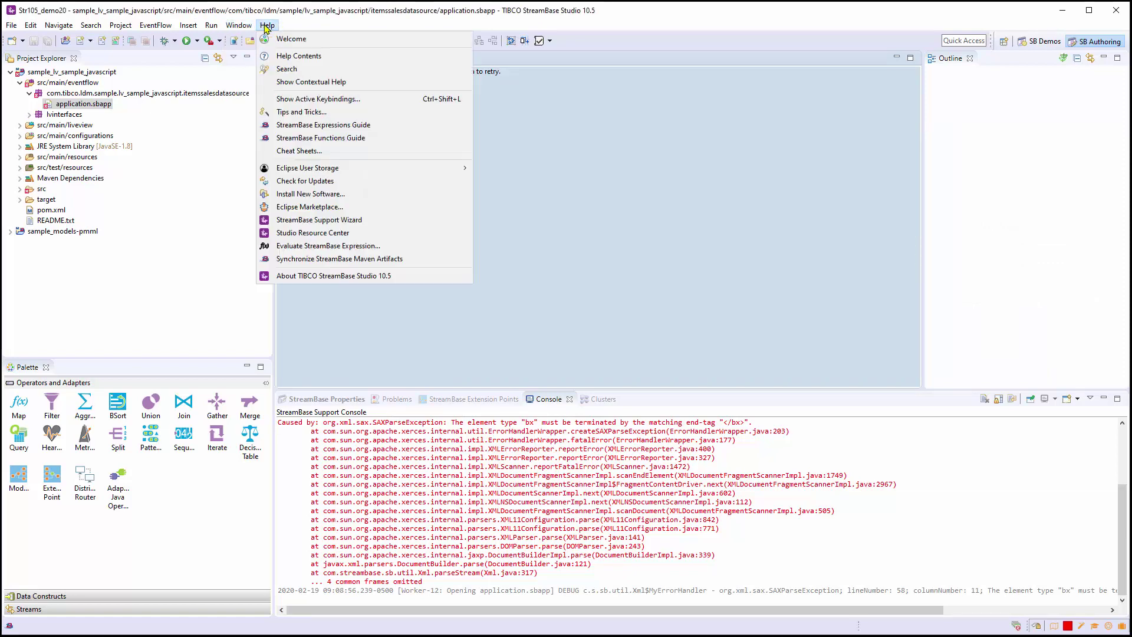
pyautogui.click(304, 221)
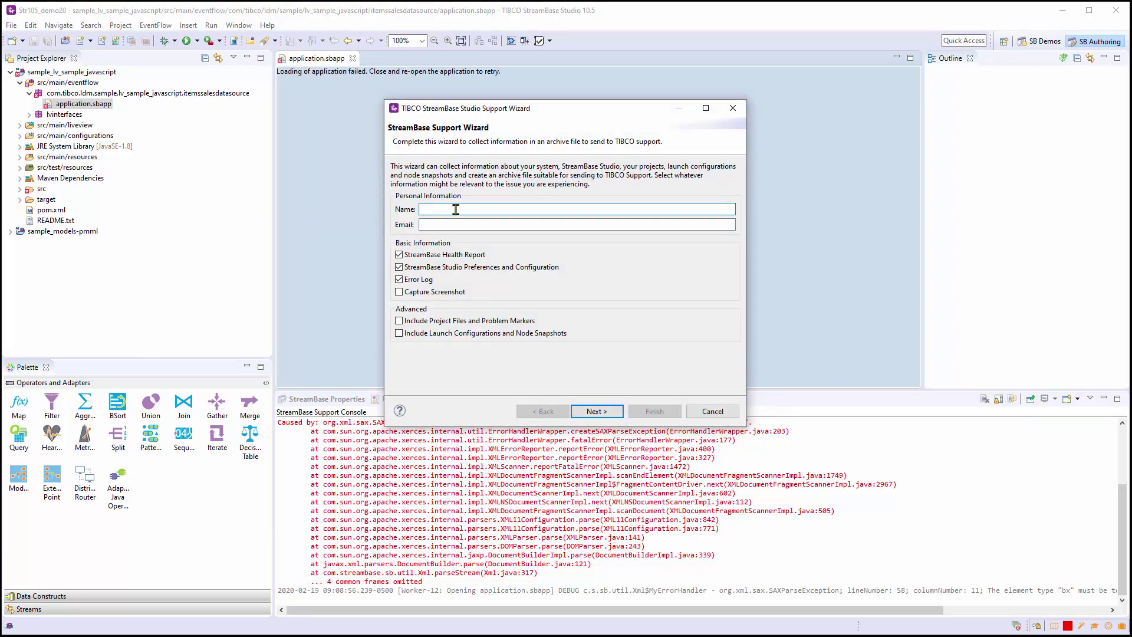
pyautogui.write('Joe User')
pyautogui.click(460, 223)
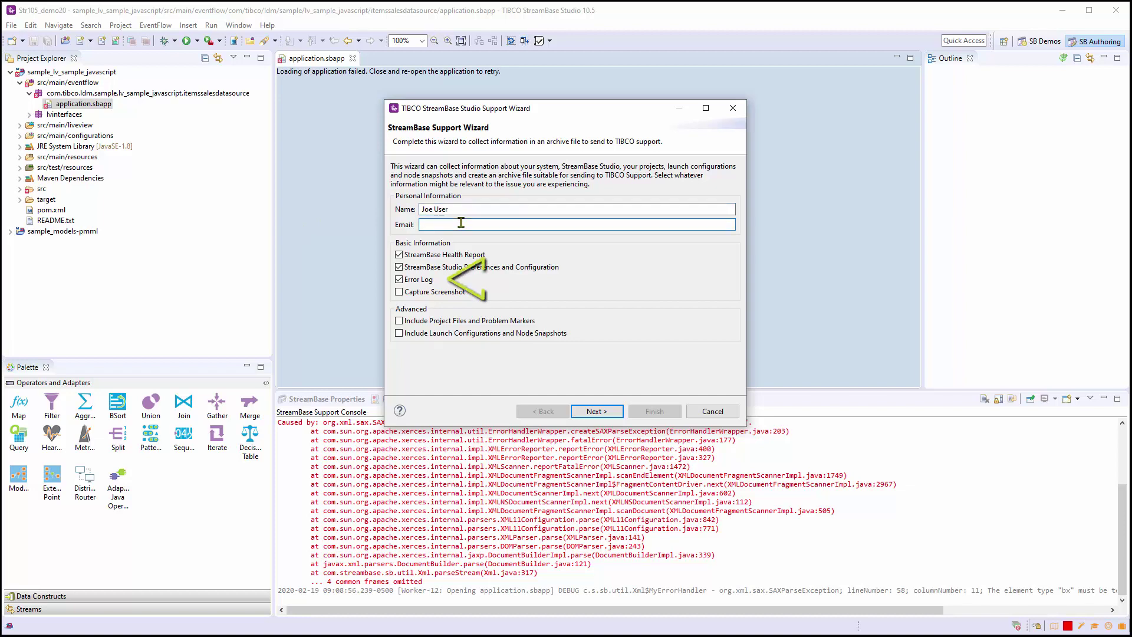
pyautogui.write('joe@examp')
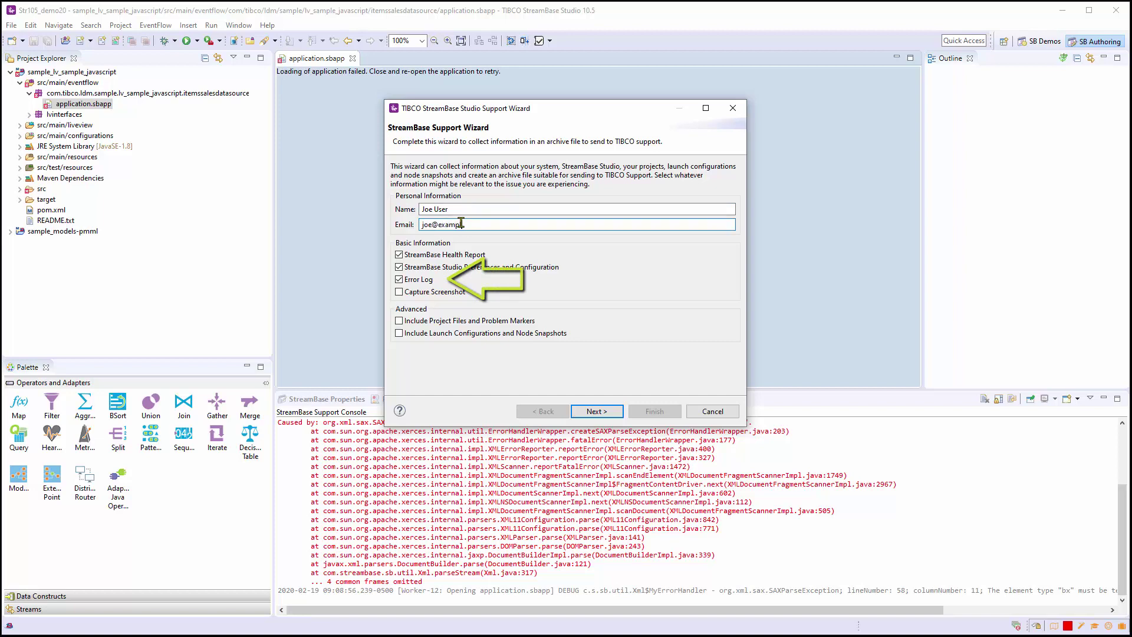
pyautogui.write('le.')
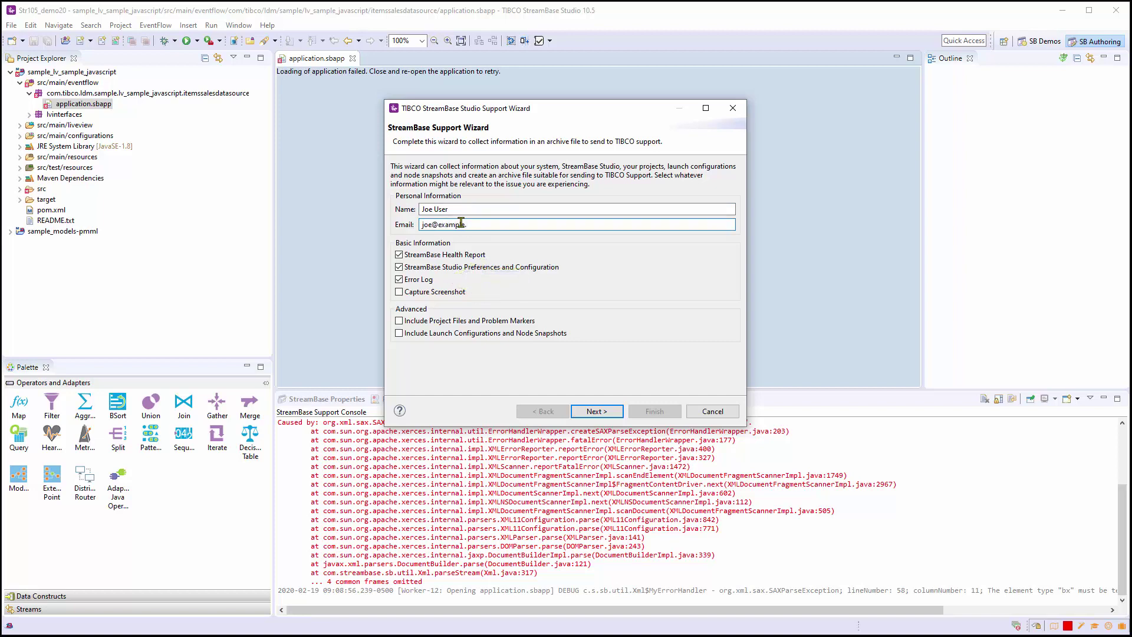
pyautogui.write('com')
# - Include a screenshot in the support information, capture the Studio main window, and continue to the wizard's summary
pyautogui.click(399, 292)
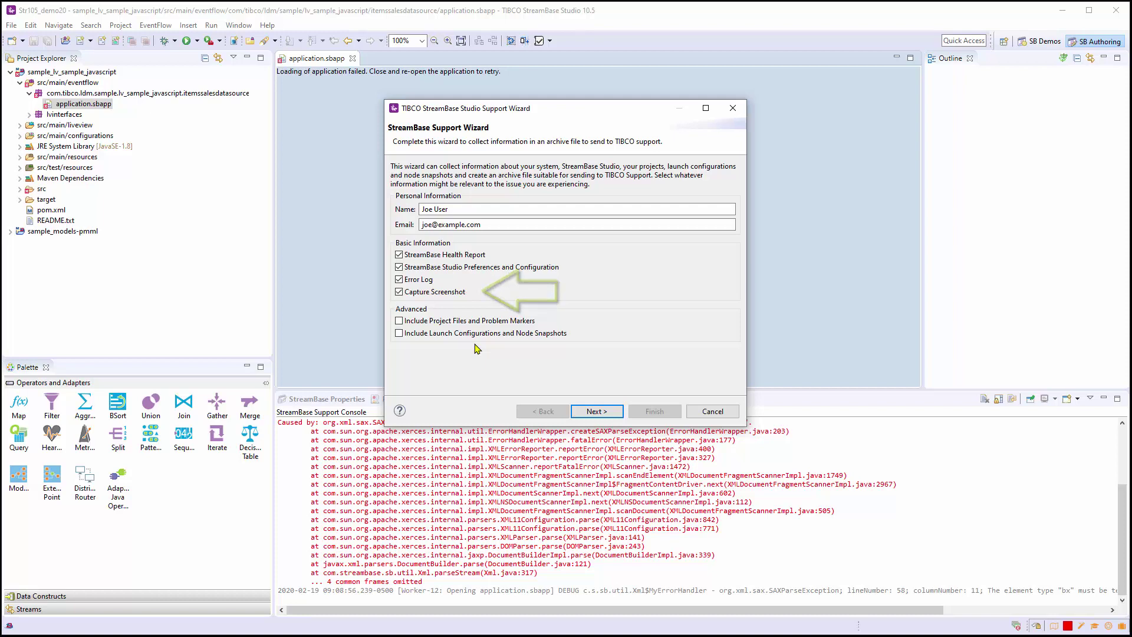
pyautogui.click(597, 412)
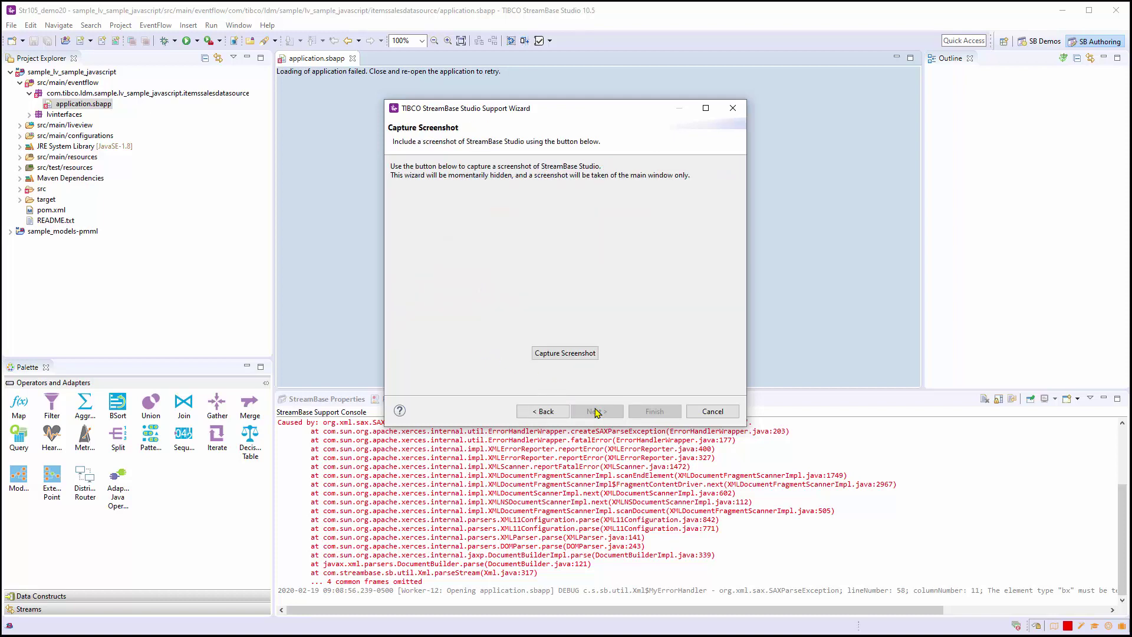
pyautogui.click(565, 352)
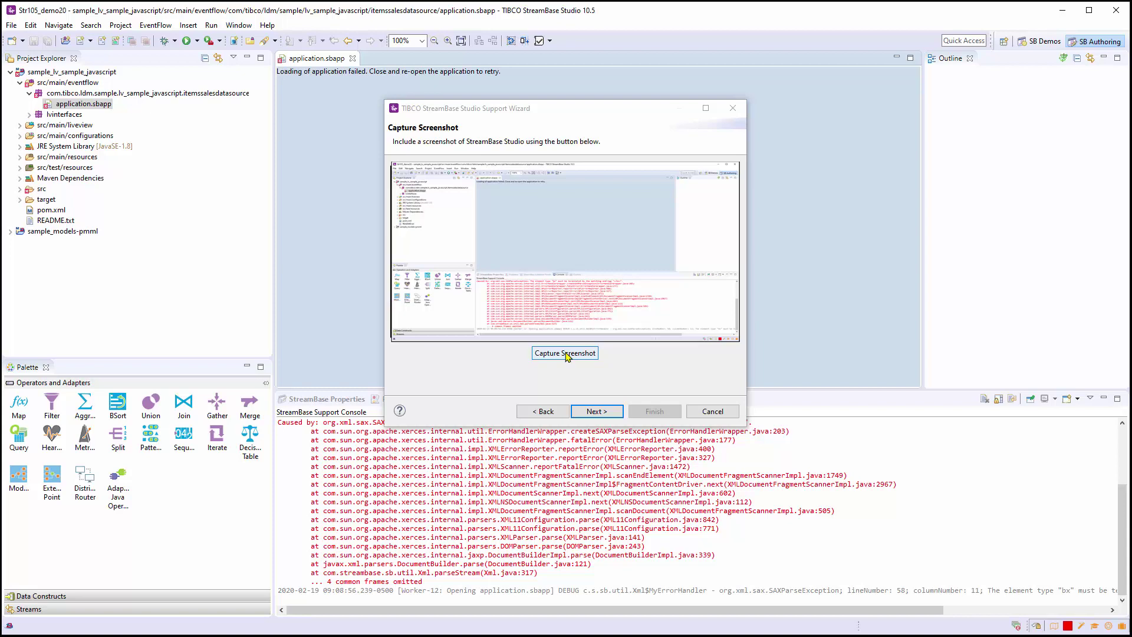
pyautogui.click(597, 412)
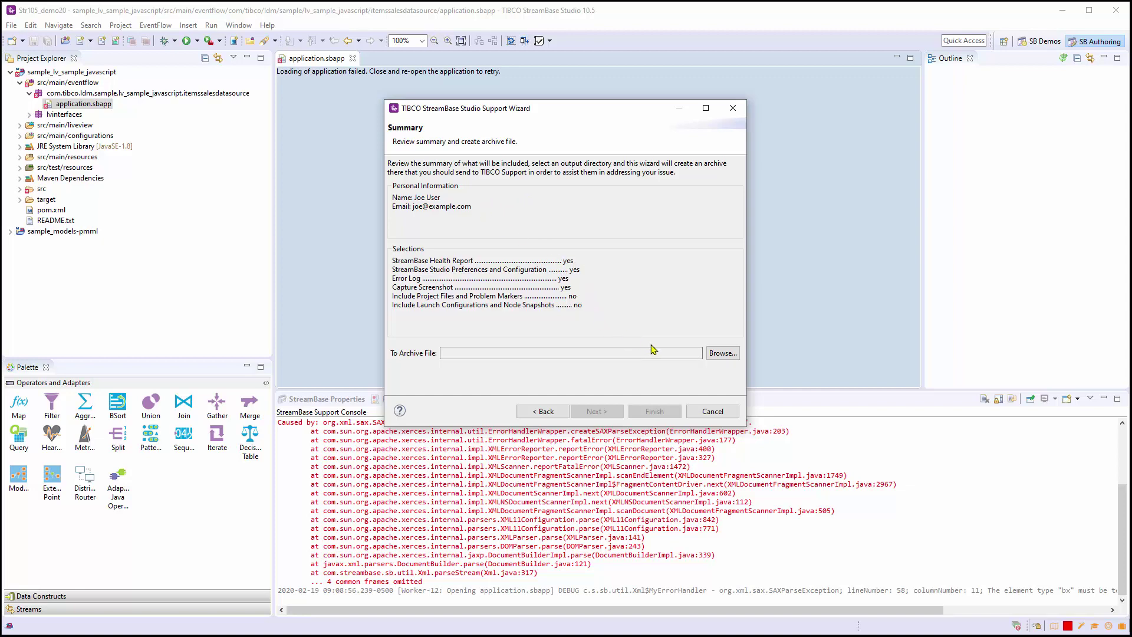
# - Create the support archive as studio-support-20200219-0928.zip in C:\tmp\test and finish the wizard
pyautogui.click(719, 354)
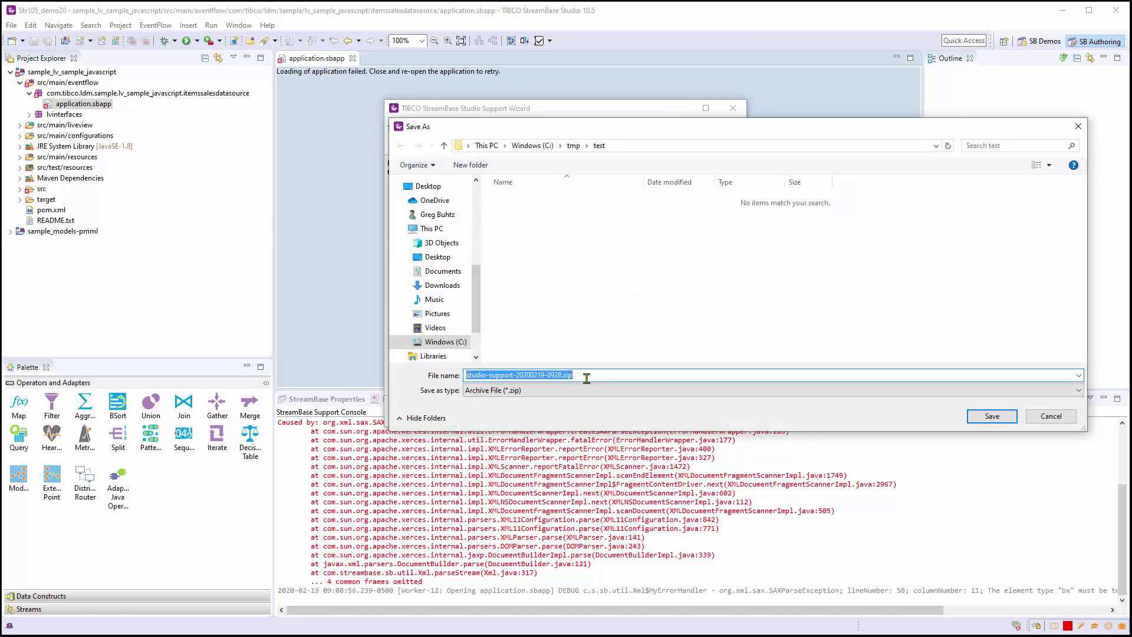
pyautogui.click(989, 417)
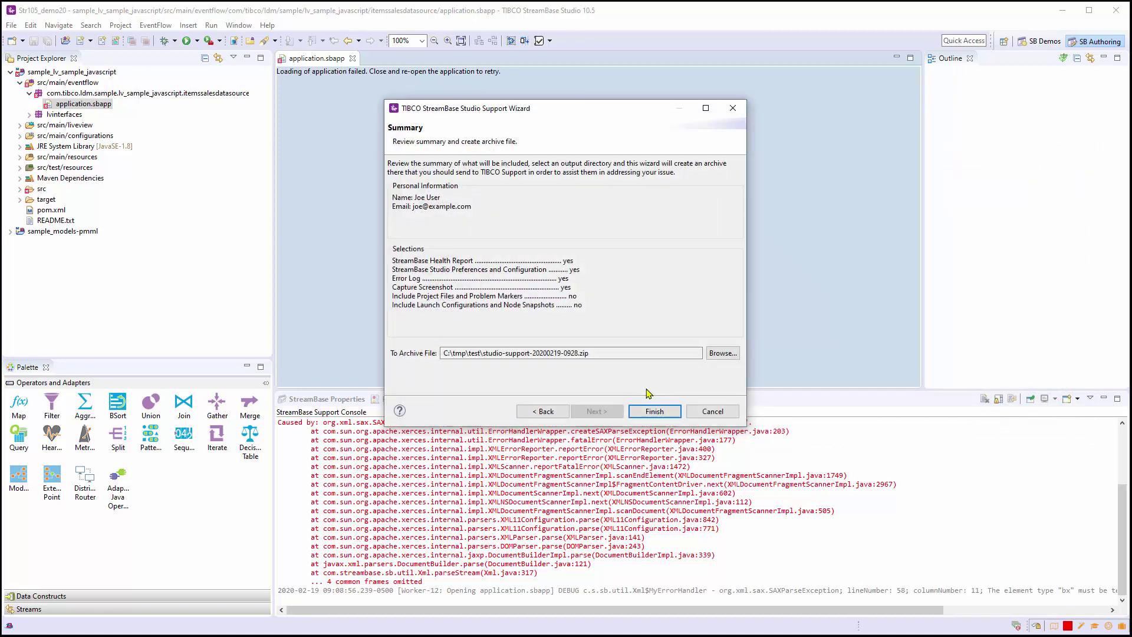
pyautogui.click(654, 411)
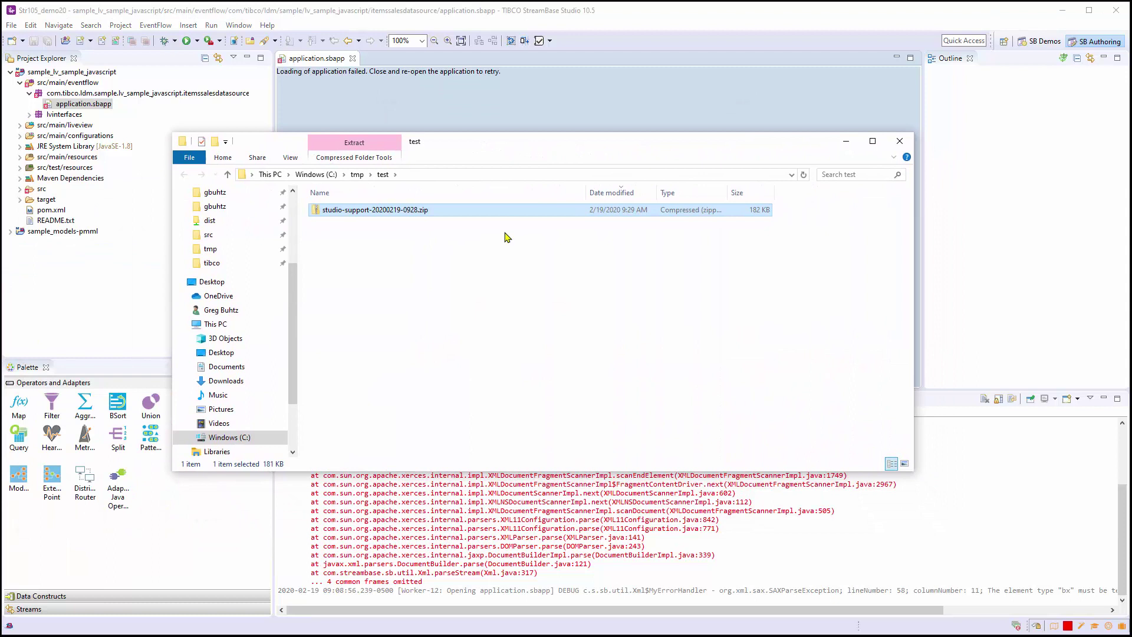
# - Extract studio-support-20200219-0928.zip with 7-Zip into a folder of the same name and open that folder
pyautogui.rightClick(393, 210)
pyautogui.moveTo(432, 277)
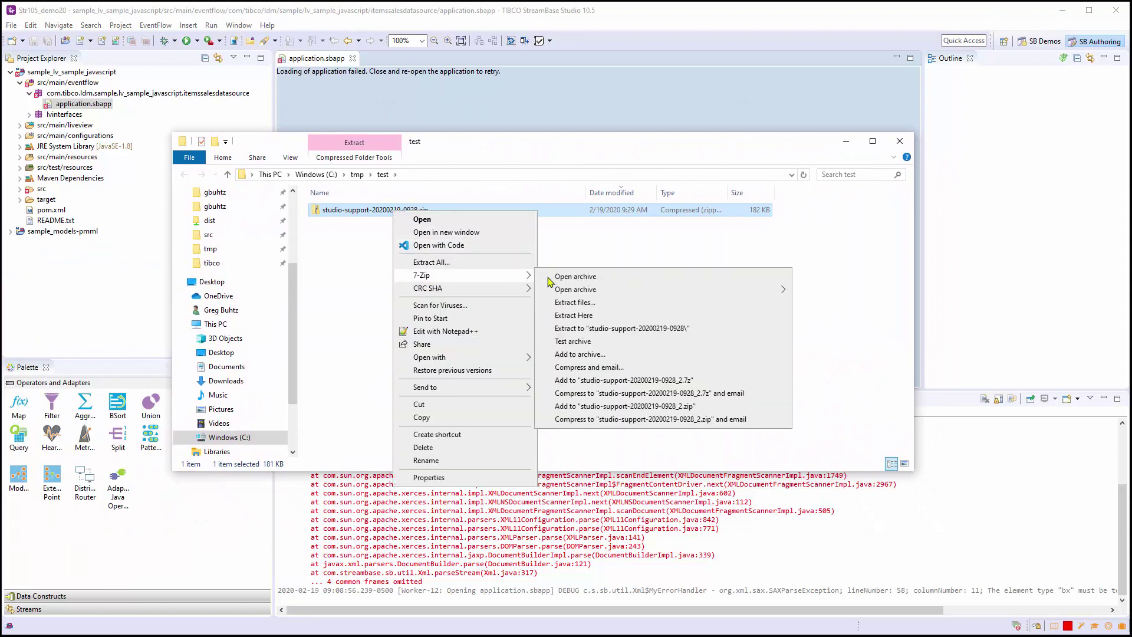
pyautogui.click(600, 330)
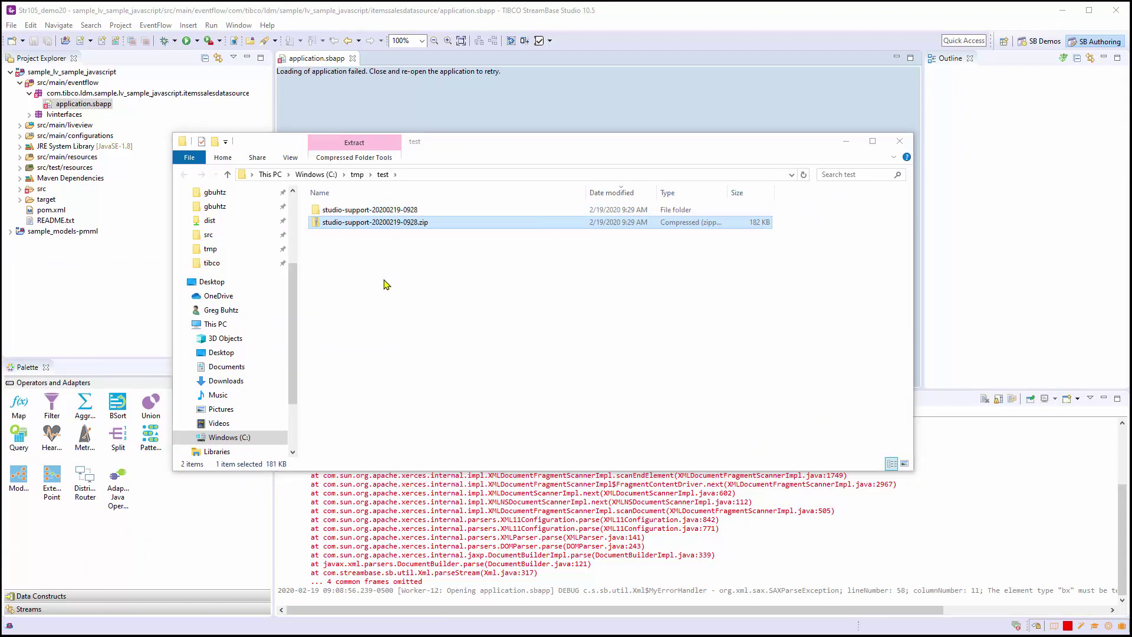
pyautogui.doubleClick(361, 211)
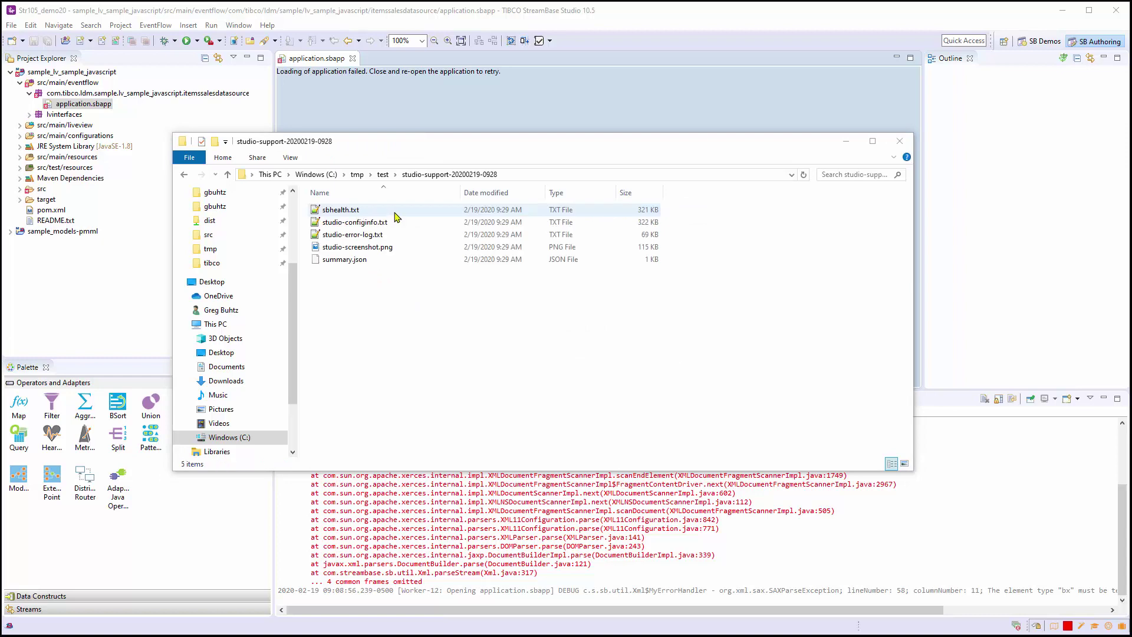